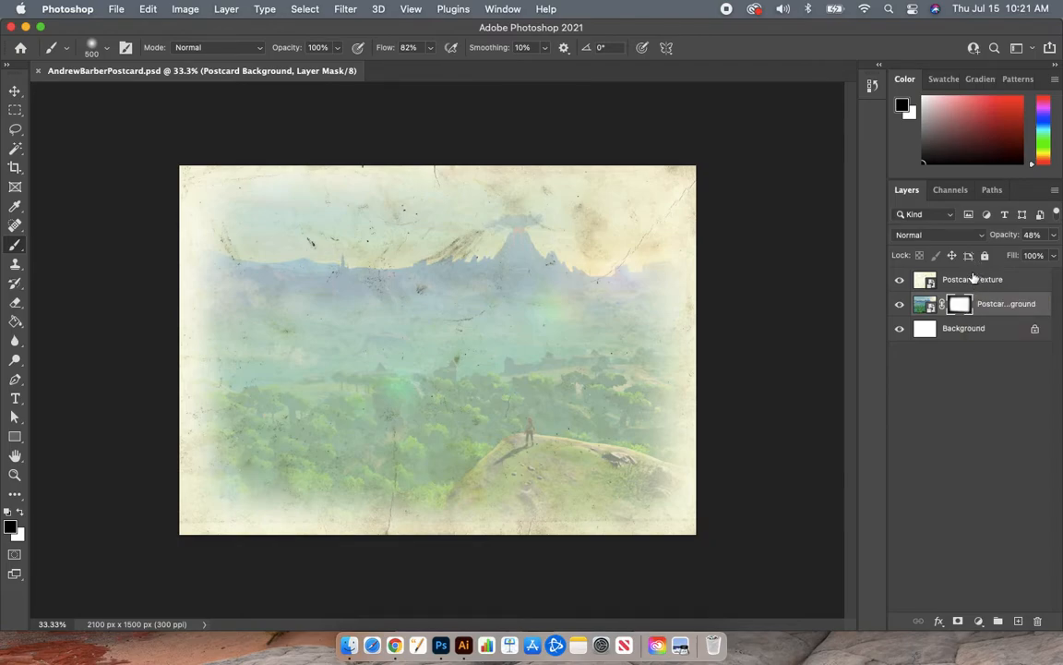
With the Postcard Texture layer active, switch to Illustrator and copy the entire HYRULE lettering artwork, including both script lines.
click(975, 281)
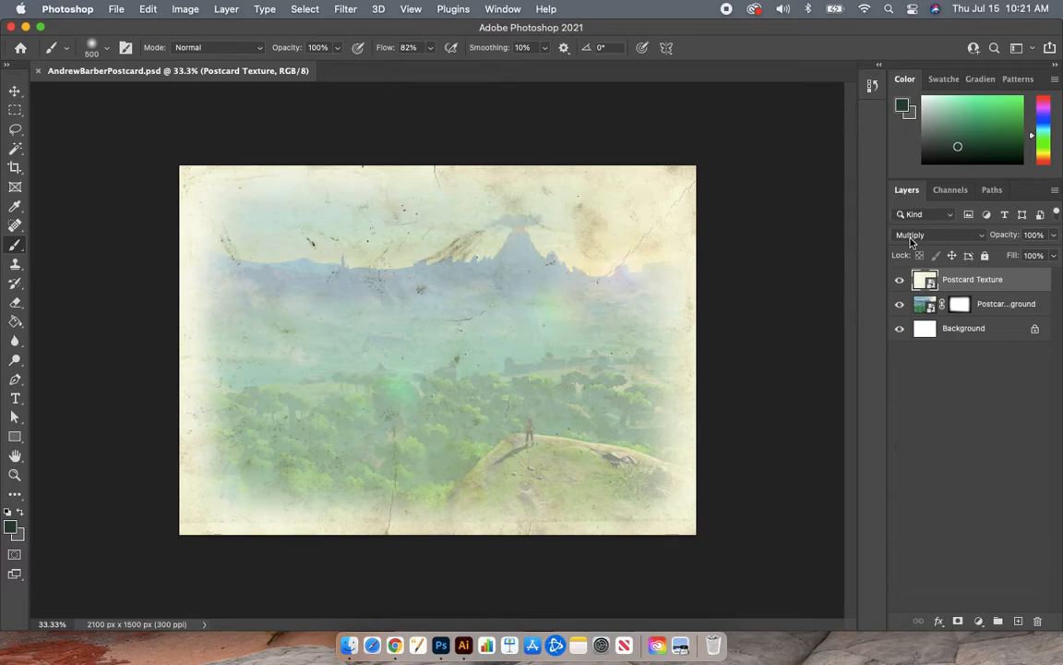
click(466, 637)
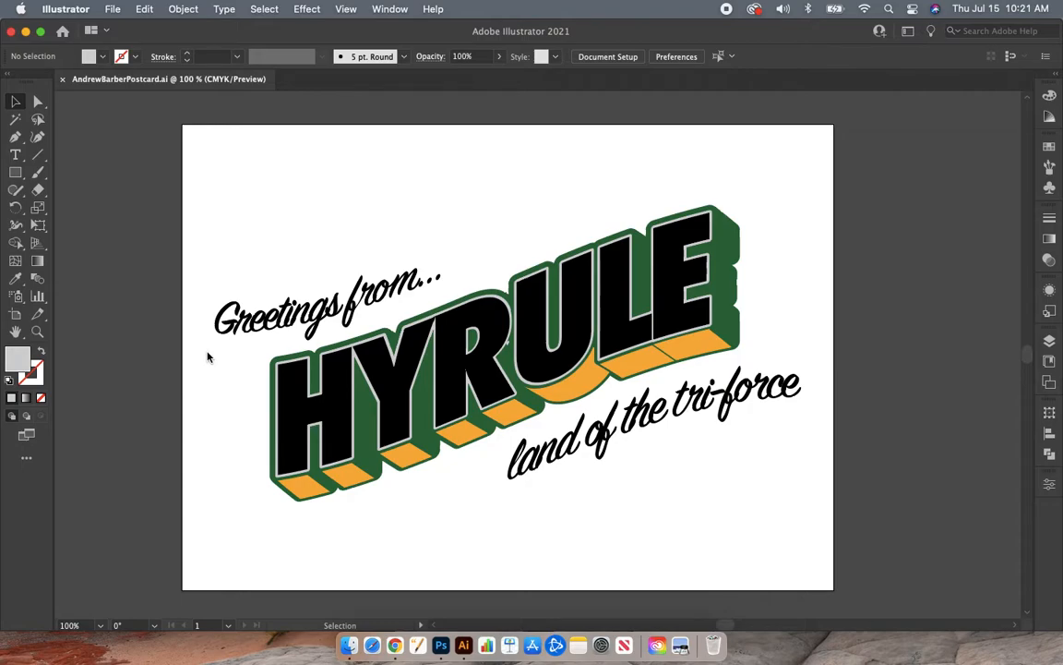
click(16, 101)
drag(159, 120, 885, 611)
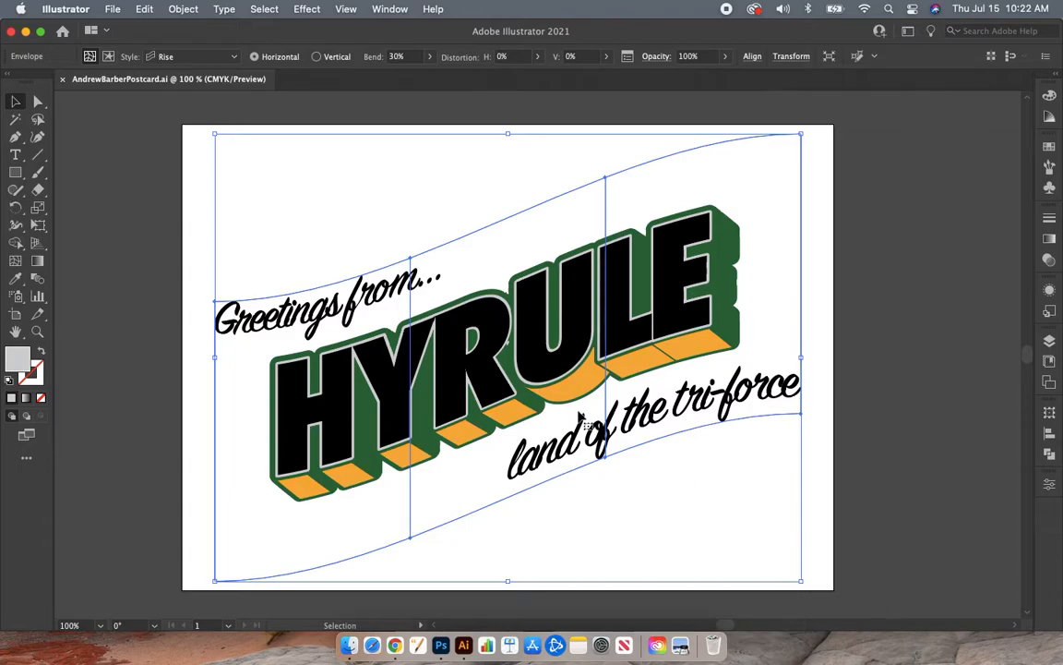
click(146, 10)
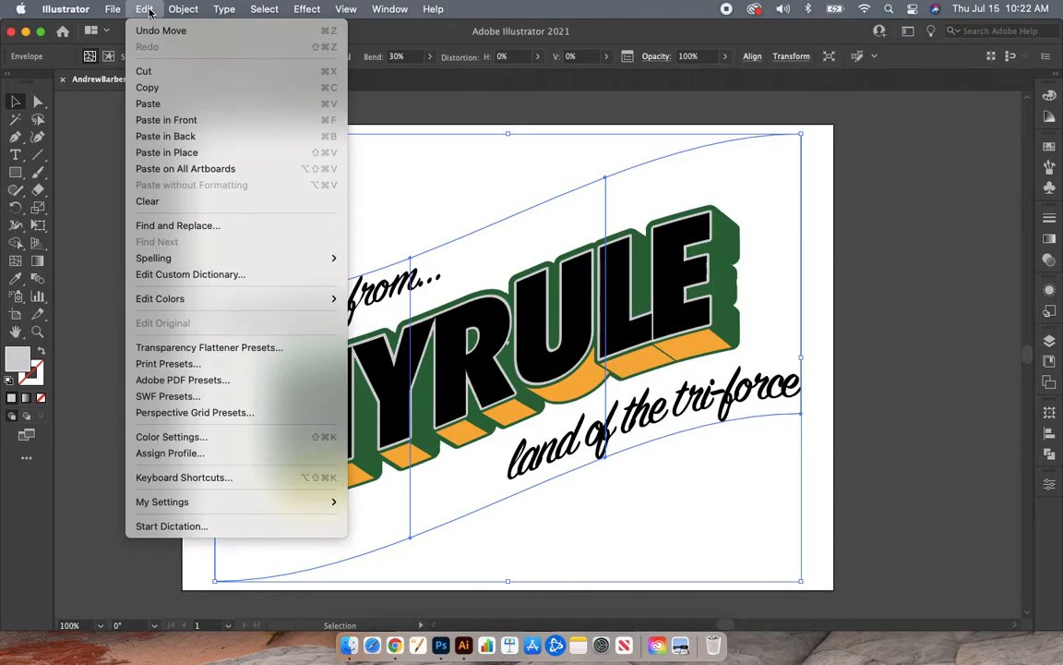
click(185, 90)
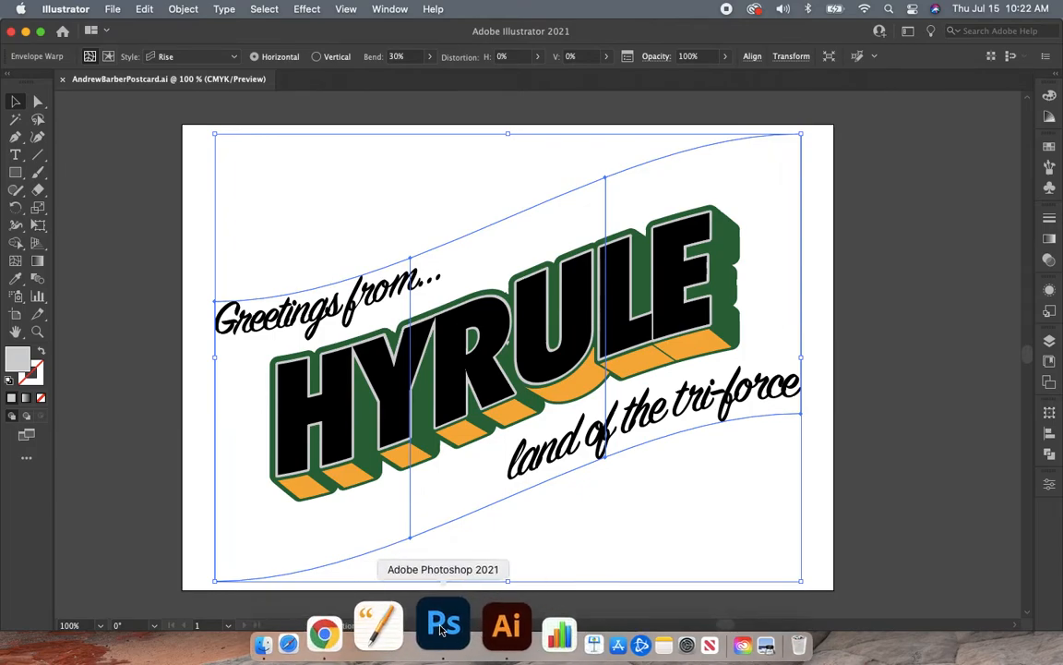
Switch back to Photoshop and paste the lettering as pixels above the Postcard Texture layer, keeping its placement.
click(443, 628)
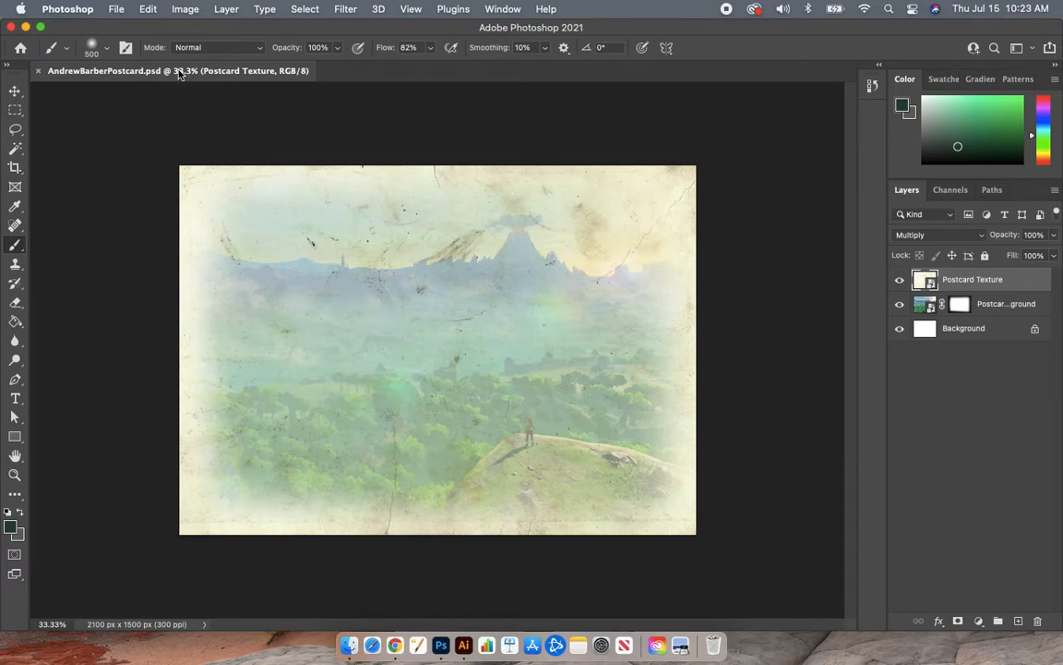
click(148, 10)
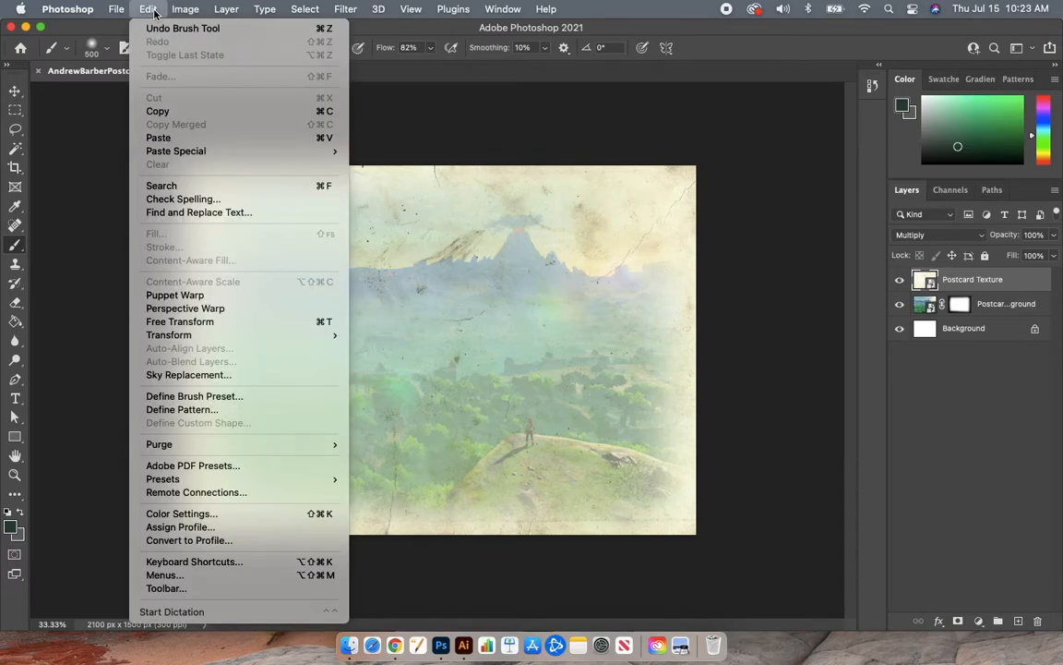
click(184, 139)
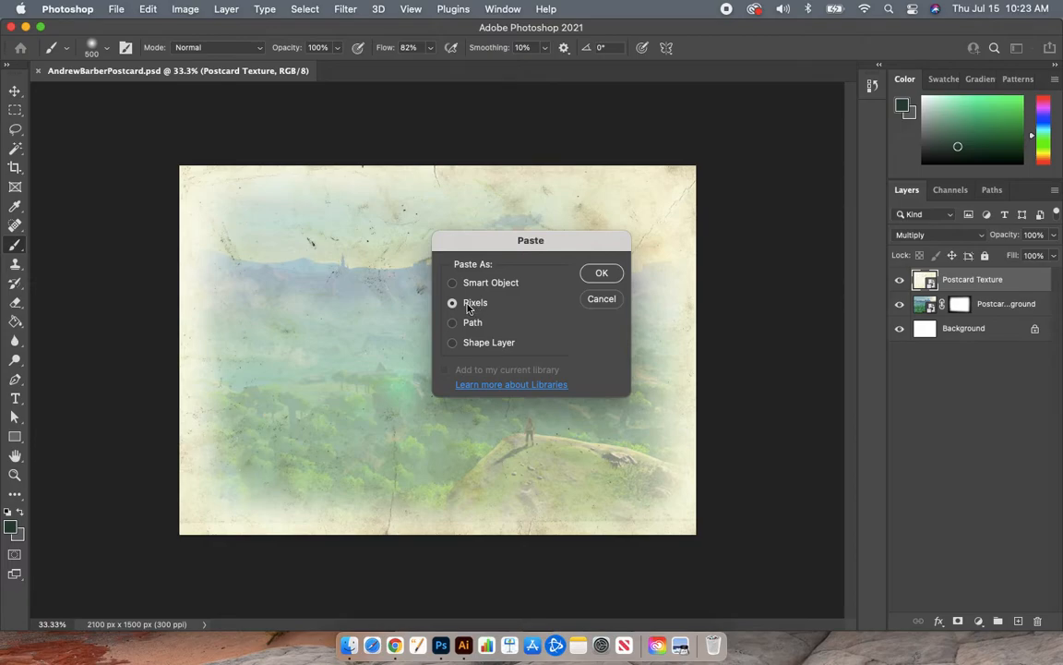
click(601, 275)
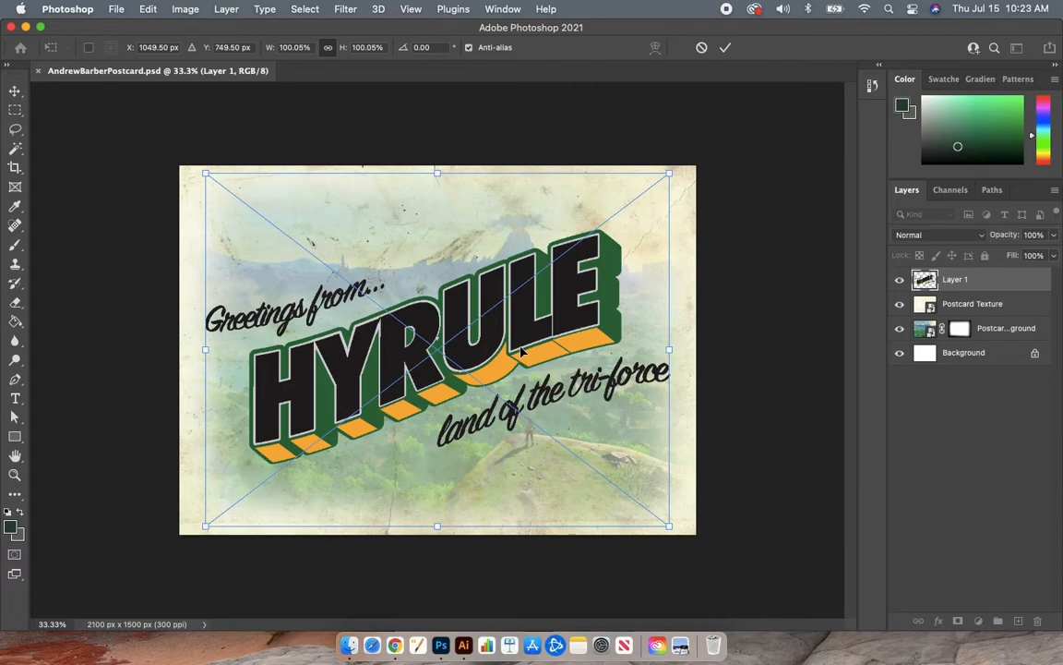
key(Return)
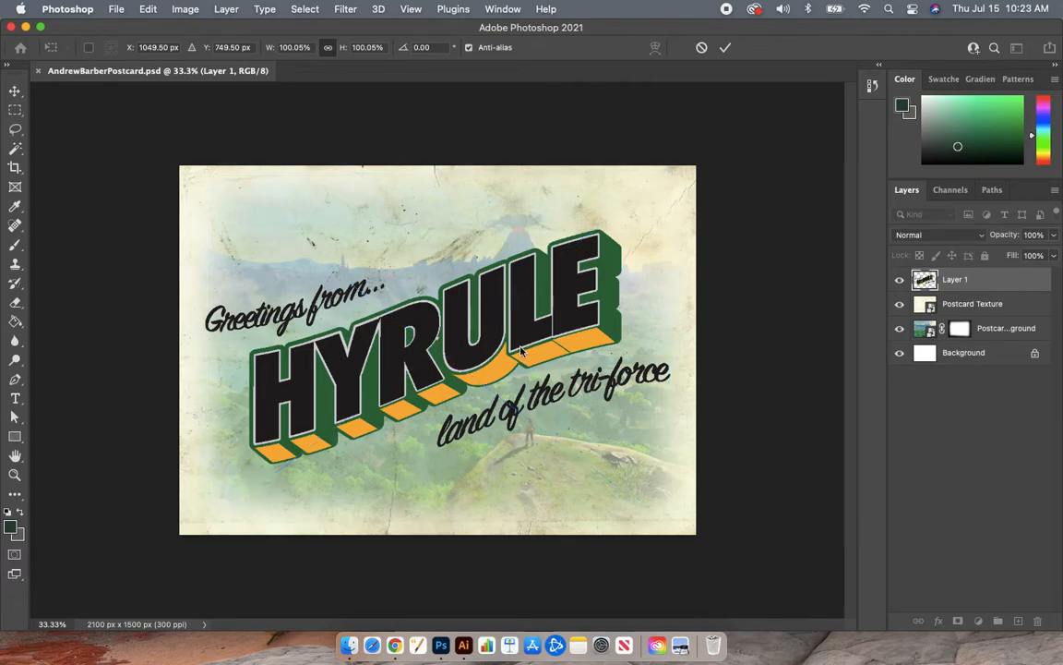
key(b)
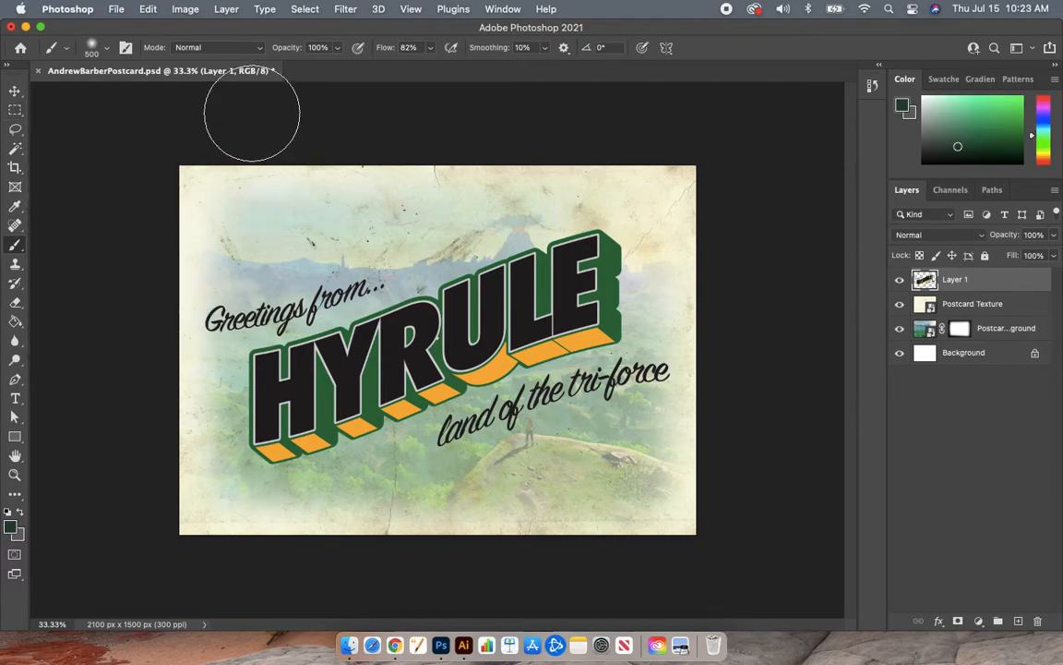
click(17, 92)
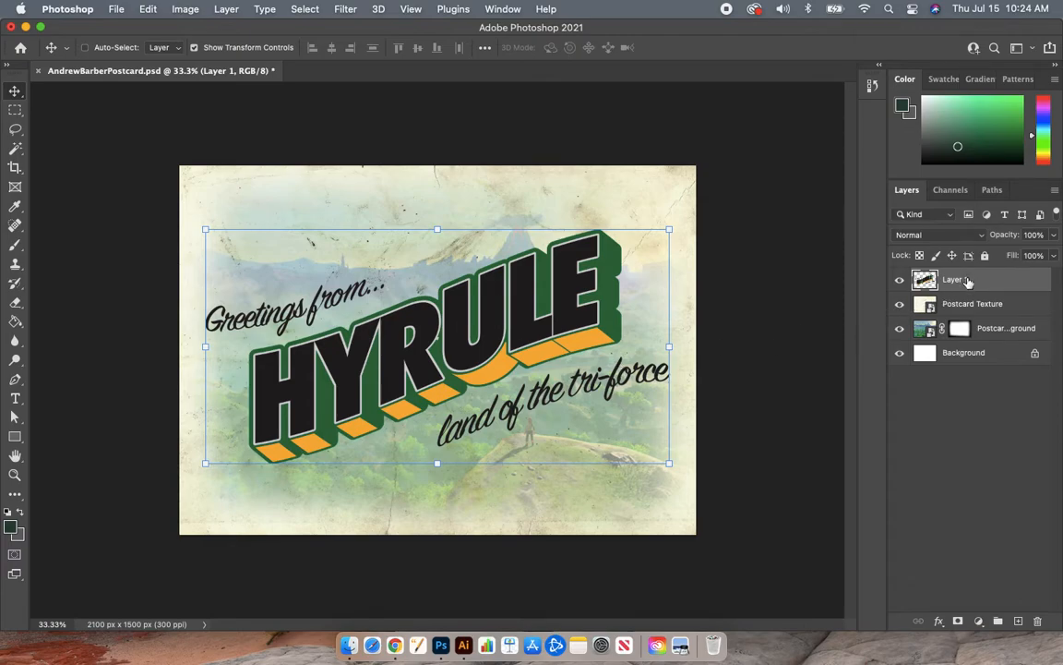
Start a Match Color adjustment on the pasted lettering layer, using the postcard document as source and Merged as the source layer.
click(184, 12)
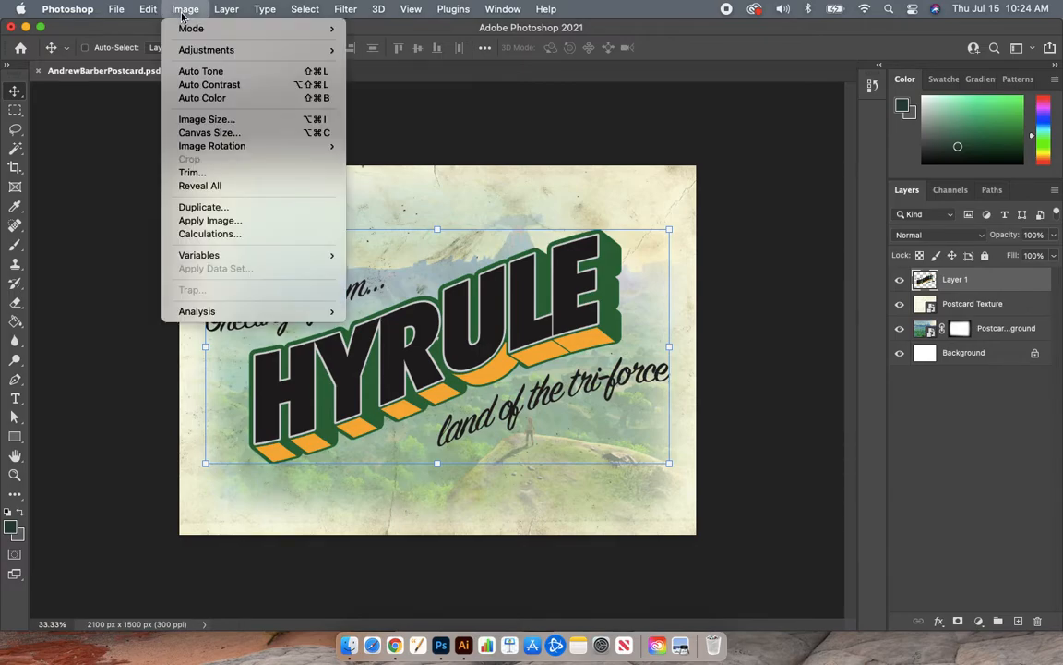
mouse_move(221, 54)
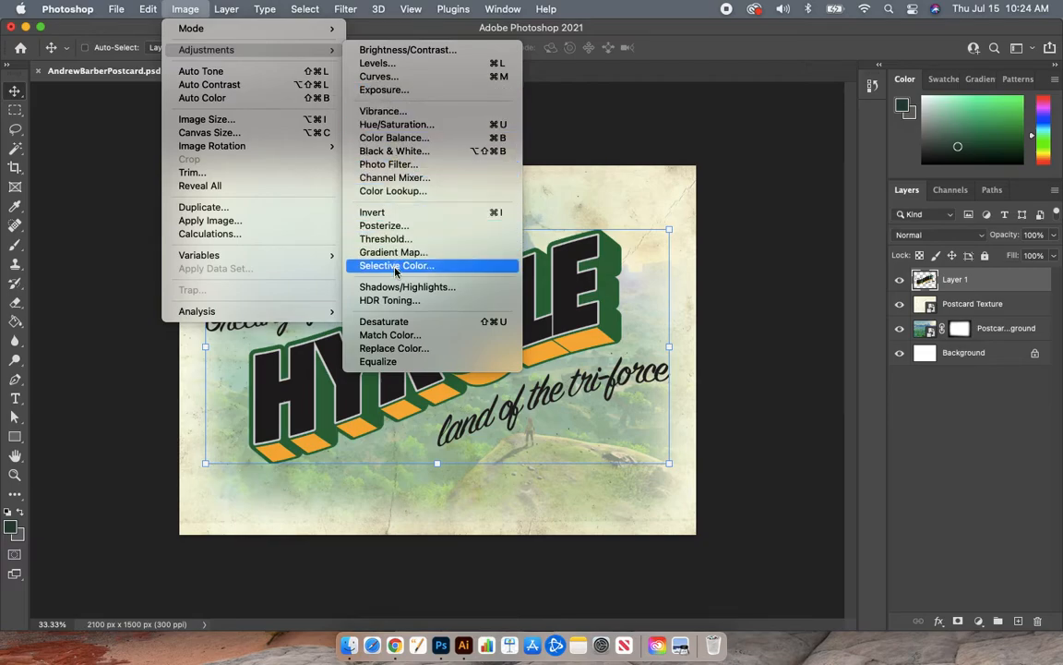
click(396, 335)
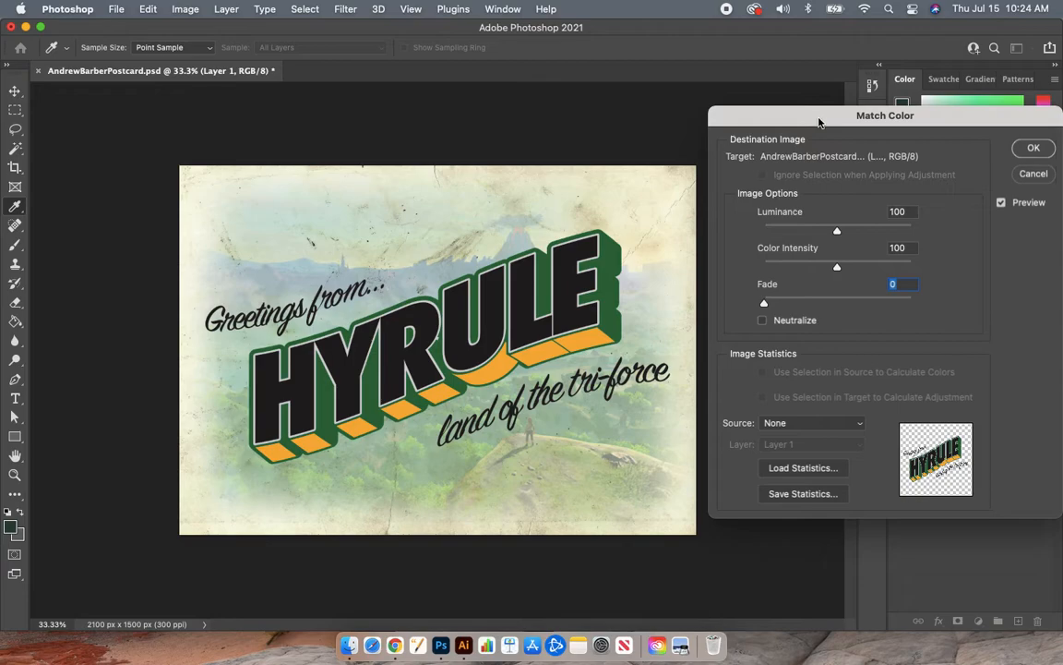
drag(818, 121, 769, 141)
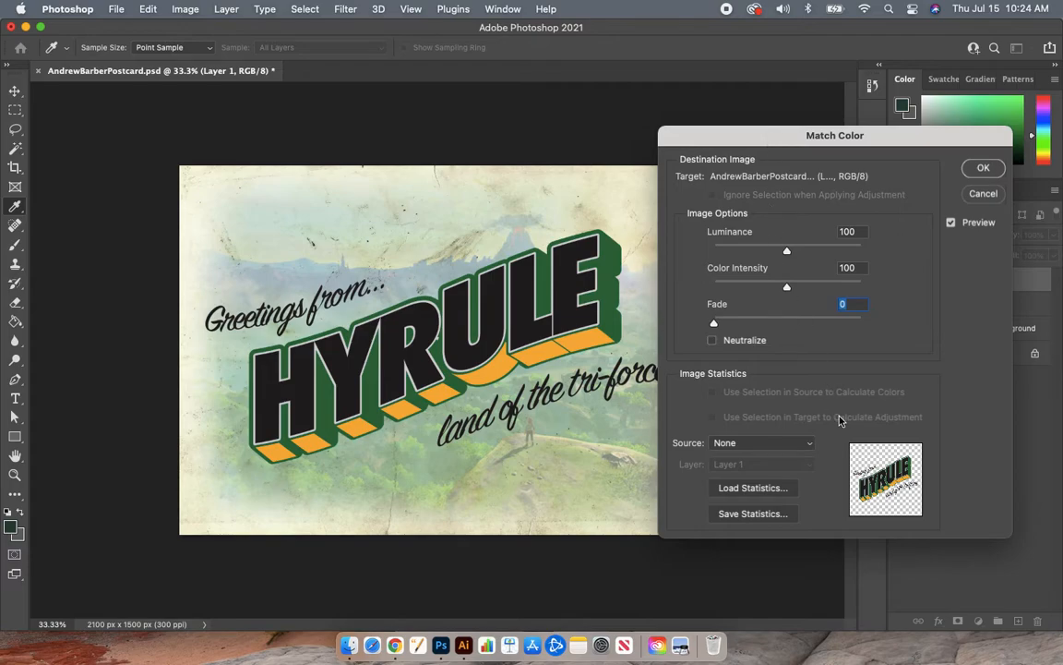
click(794, 445)
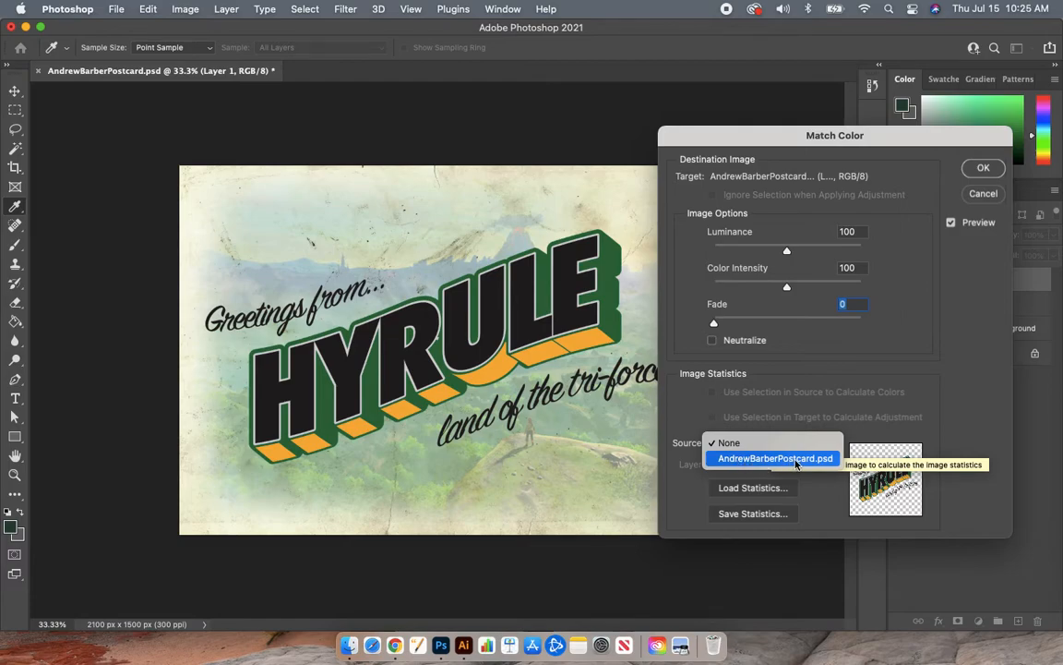
click(795, 460)
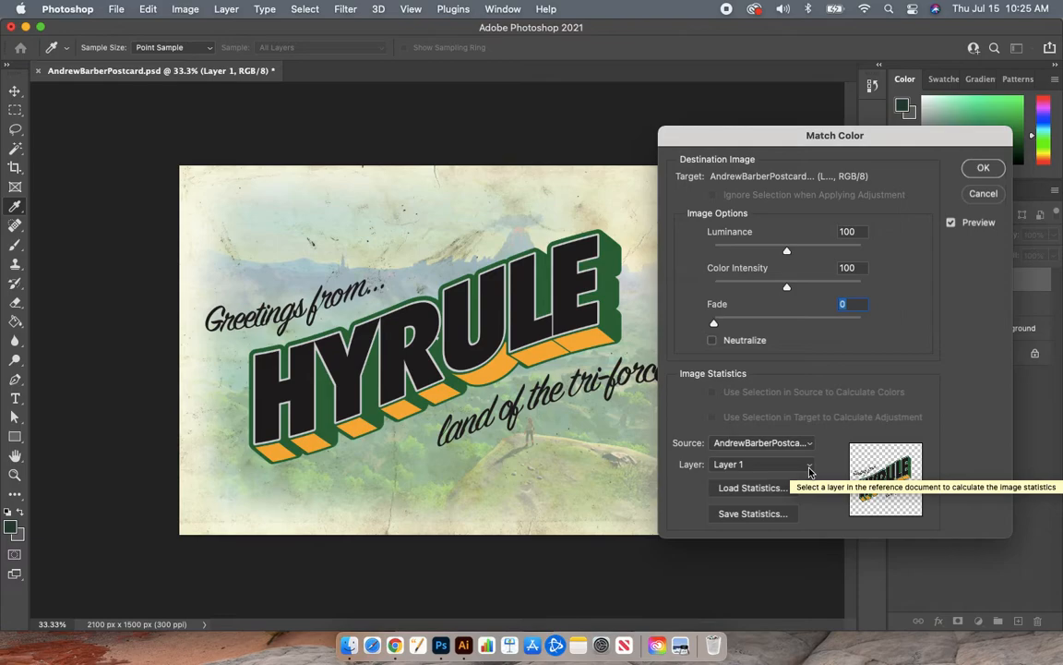
click(809, 469)
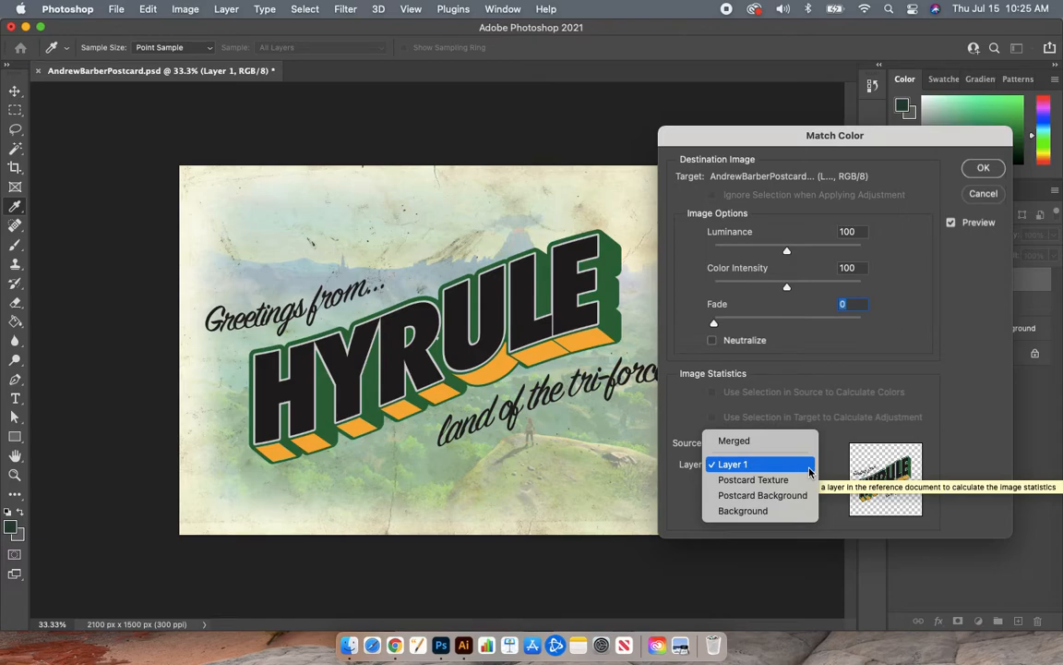
click(771, 496)
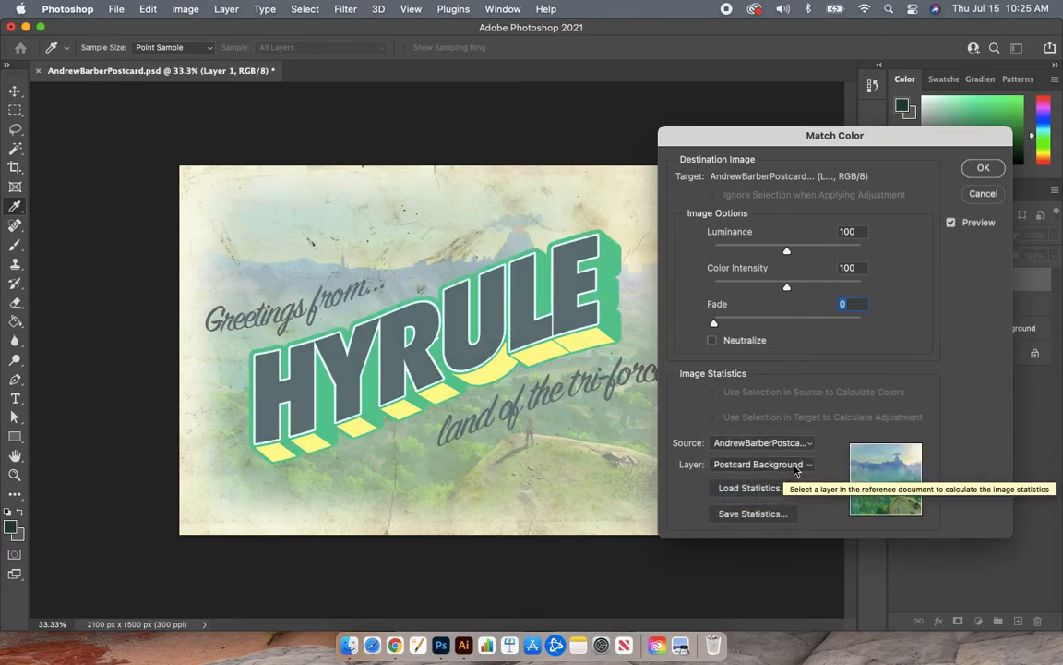
click(795, 467)
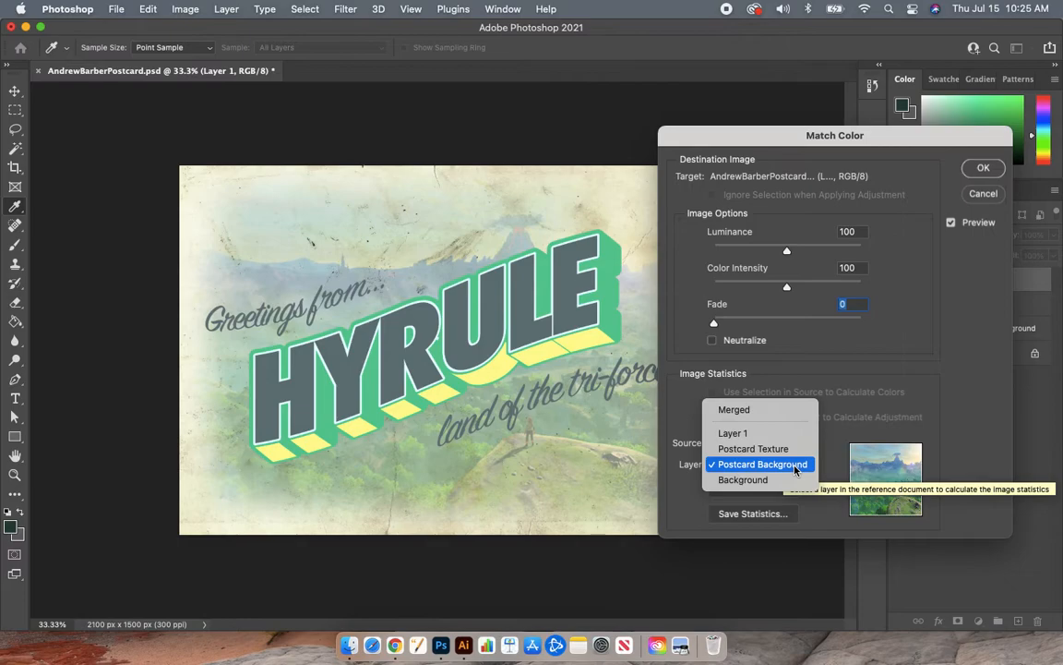
click(777, 409)
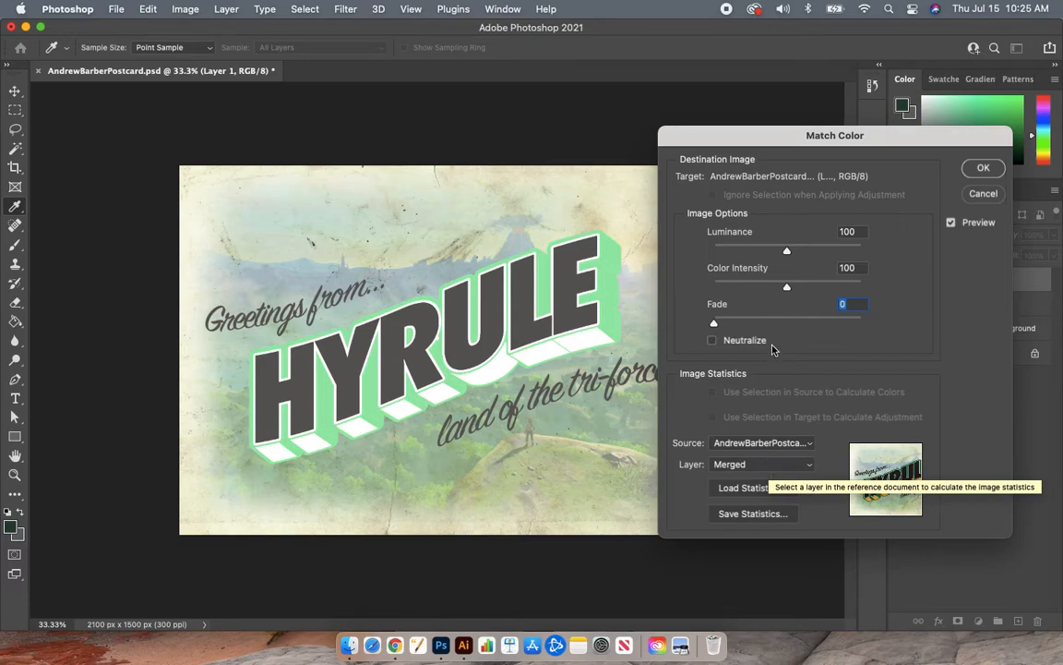
Set the Match Color luminance to 12 and the fade to 26, and apply the adjustment to the lettering.
drag(787, 254, 722, 253)
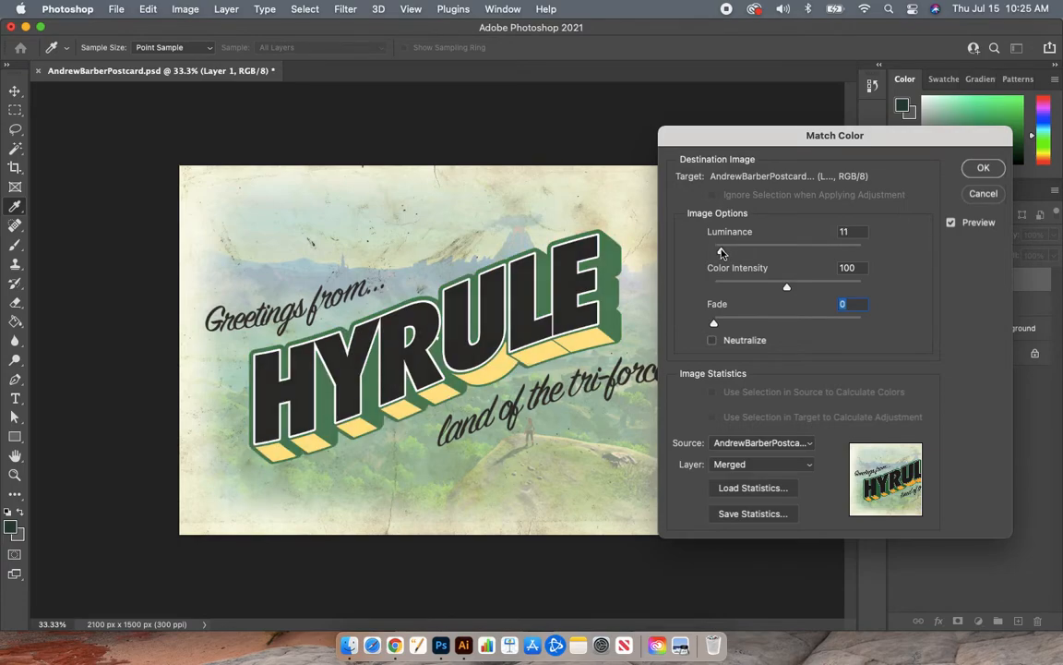
drag(722, 253, 721, 253)
drag(722, 253, 726, 253)
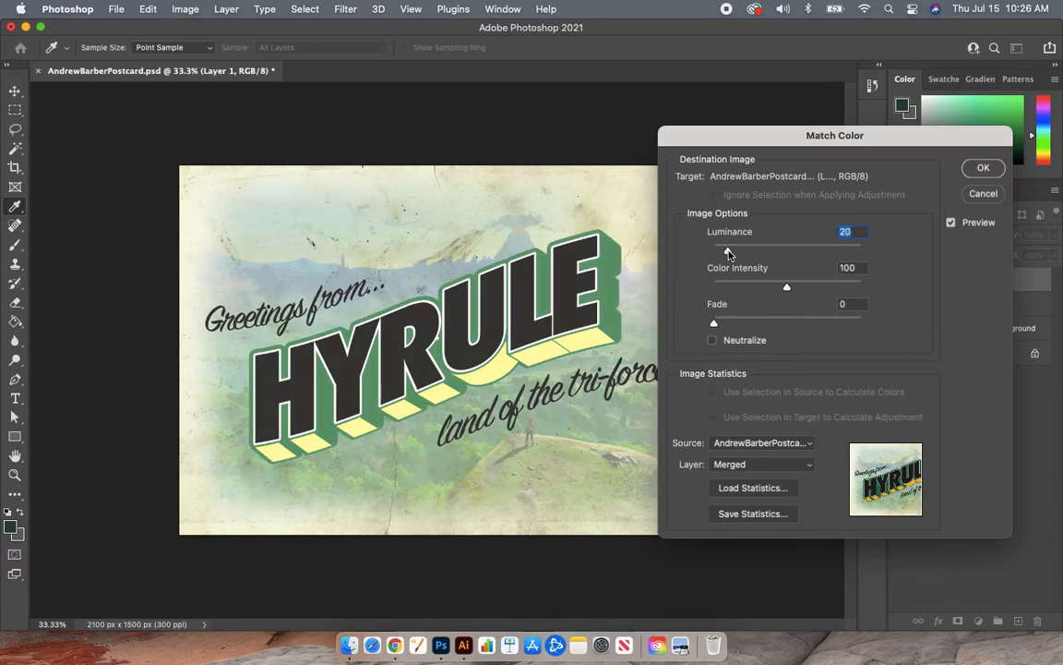
drag(728, 253, 723, 253)
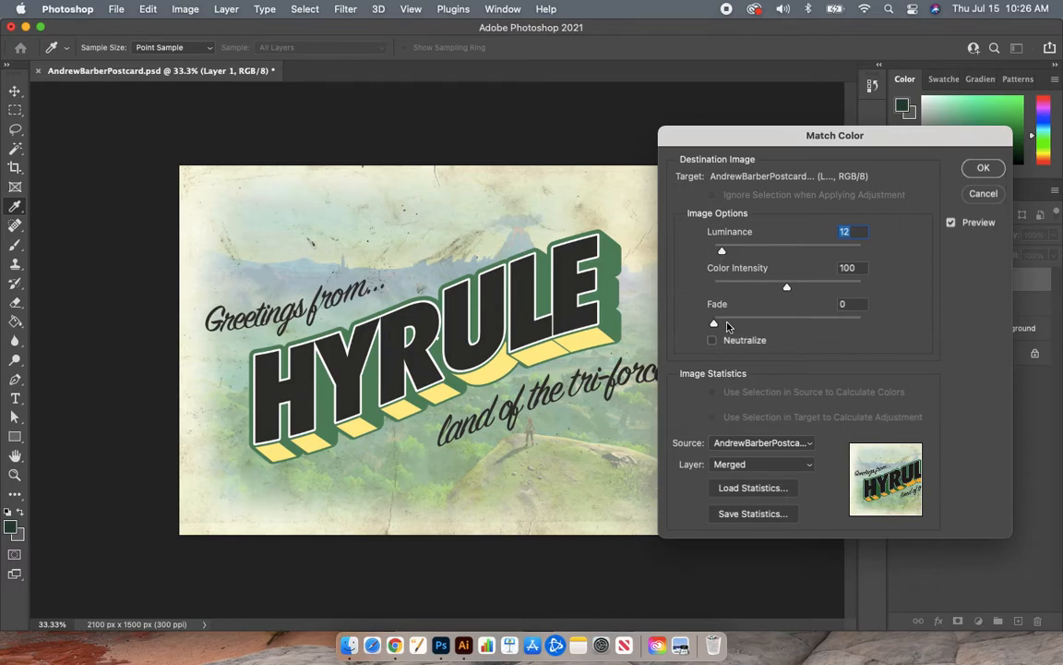
drag(721, 328, 773, 330)
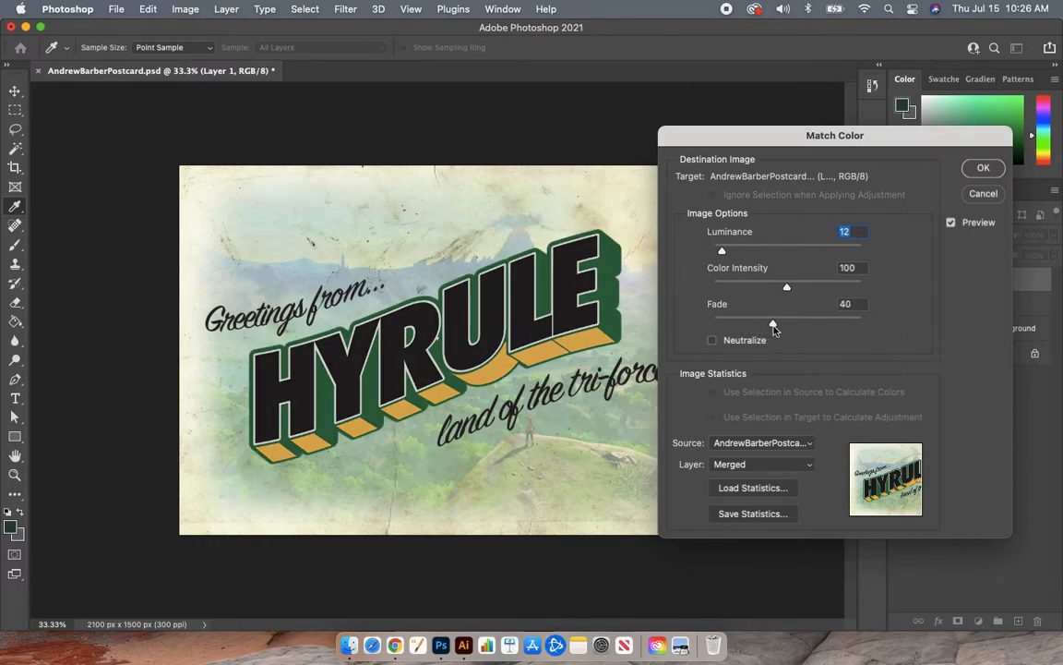
drag(773, 330, 744, 328)
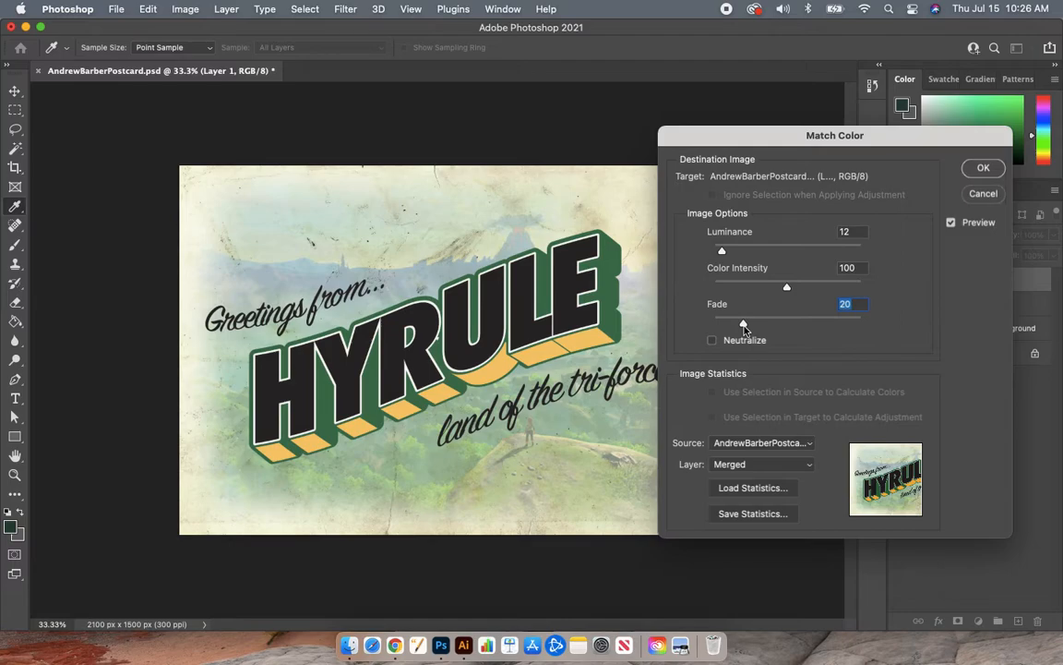
mouse_move(744, 327)
mouse_down()
mouse_move(864, 326)
mouse_move(738, 342)
mouse_move(786, 340)
mouse_move(751, 342)
mouse_up()
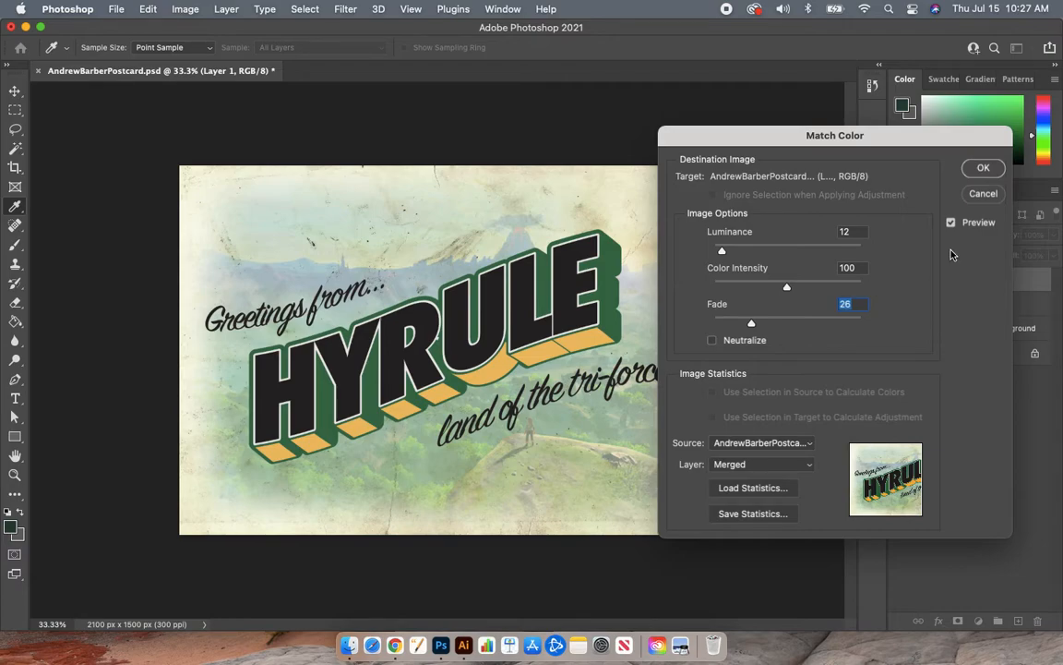
click(983, 170)
key(v)
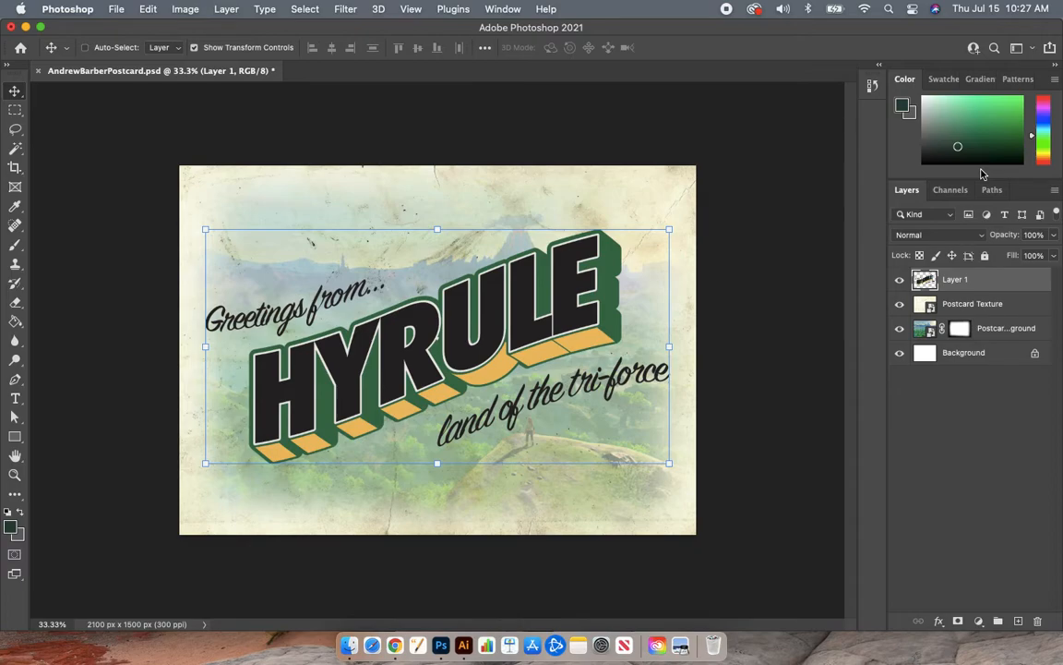
Rename the pasted lettering layer as Name.
double_click(956, 279)
text(Name)
key(Return)
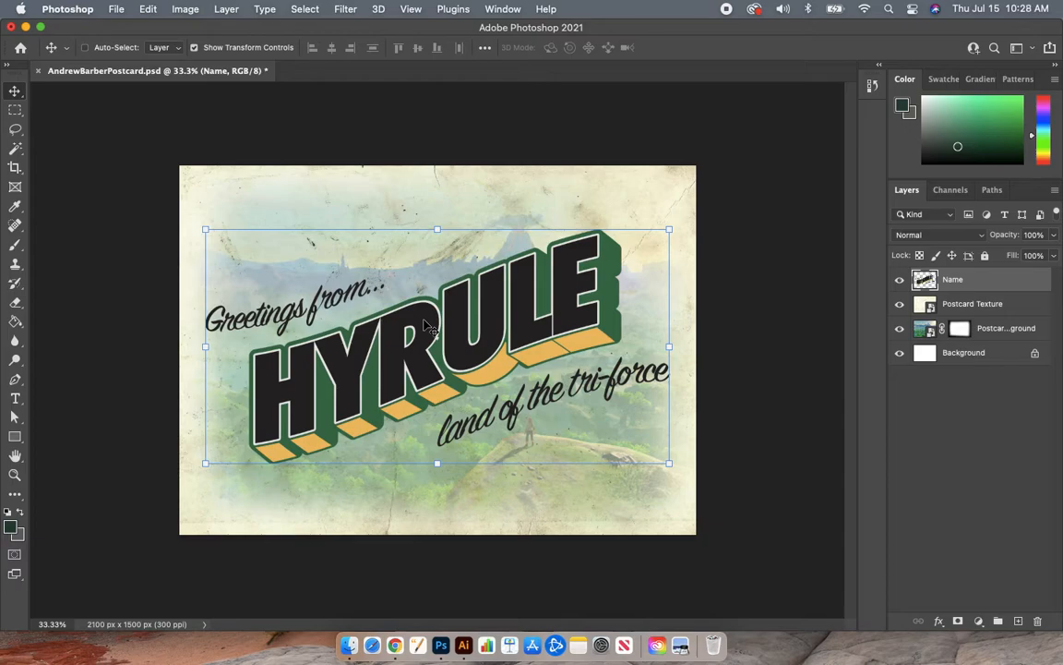
Select the black face of the letter H in HYRULE on the Name layer with the Magic Wand tool.
click(16, 150)
right_click(16, 152)
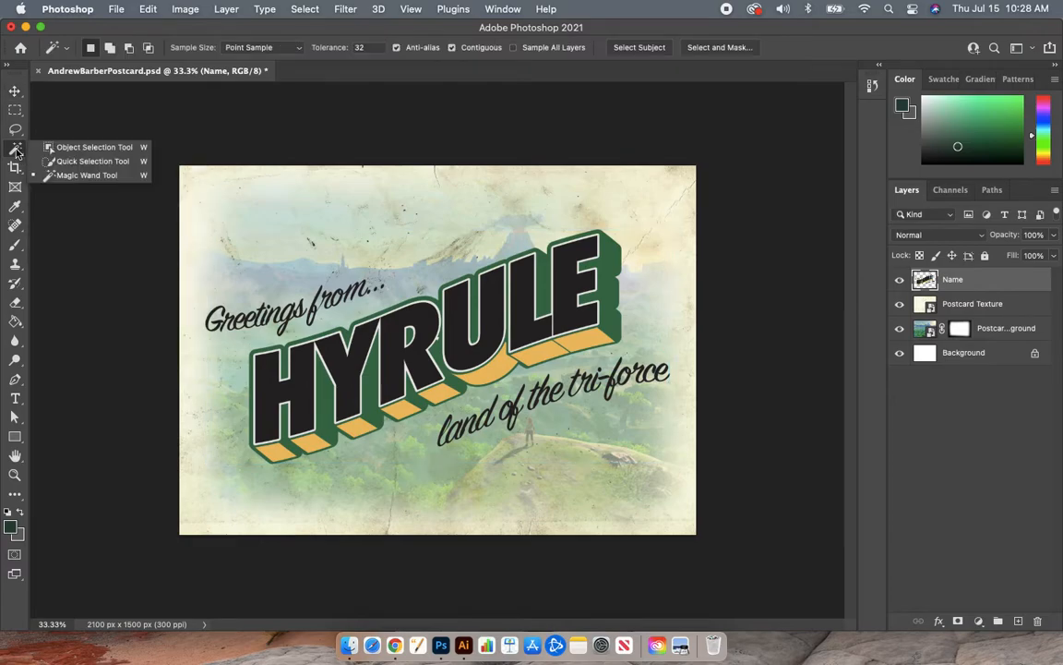
click(101, 176)
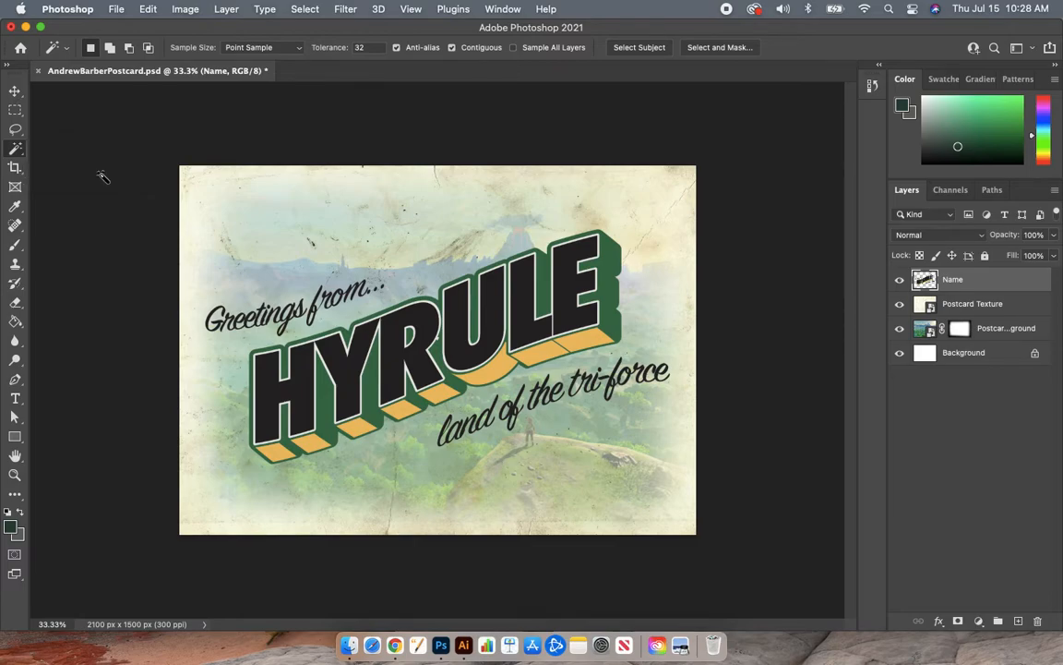
click(269, 391)
key(super+d)
Add a new layer named H and position it directly above the Name layer.
click(1019, 621)
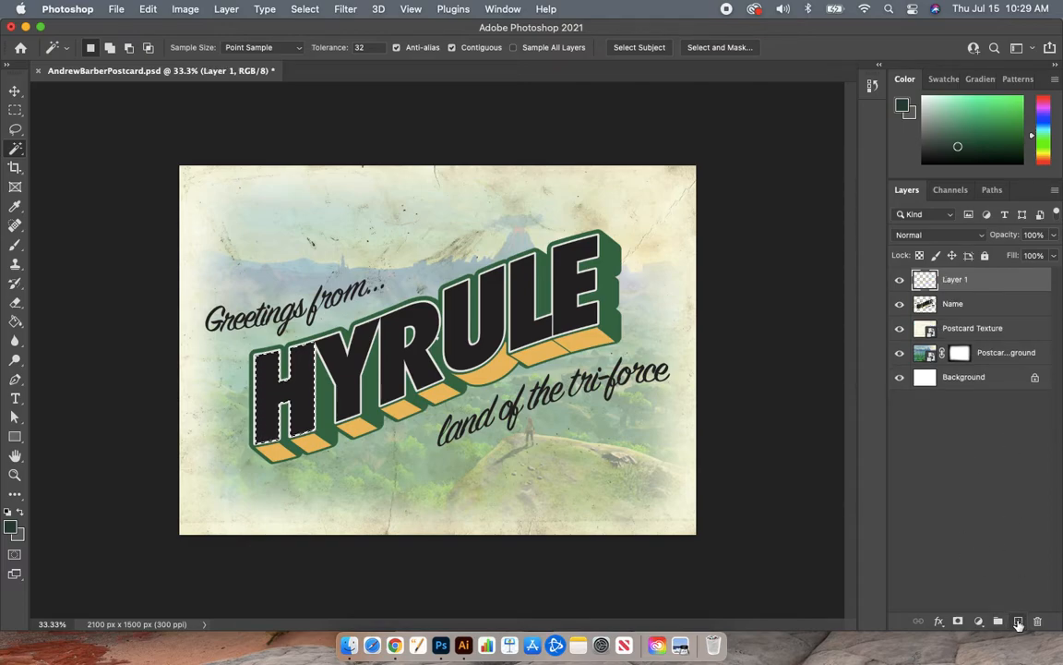
double_click(957, 282)
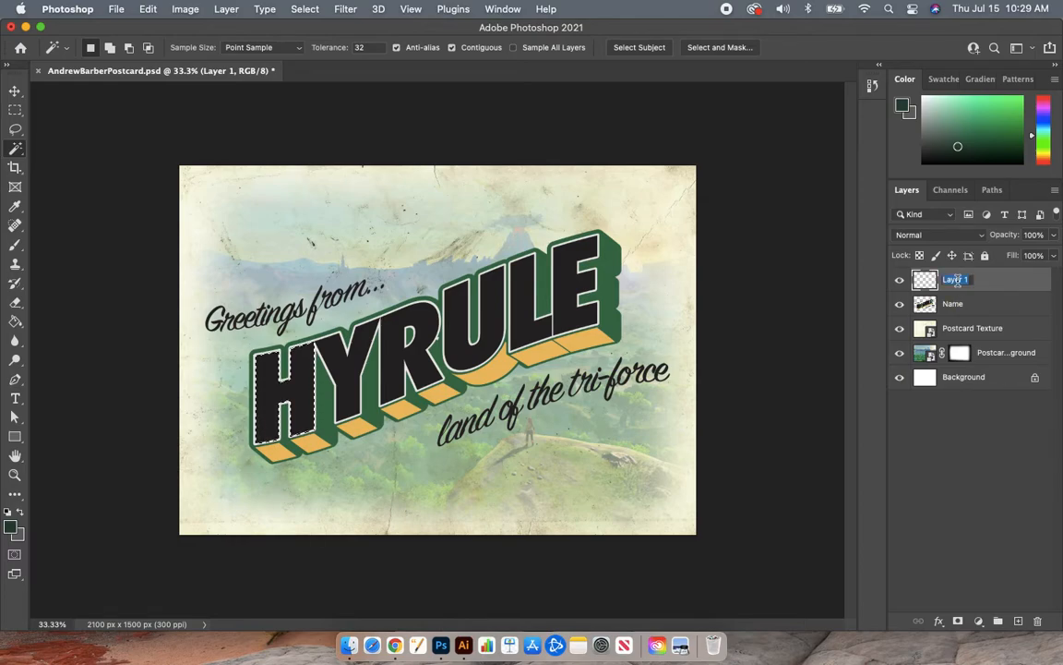
text(H)
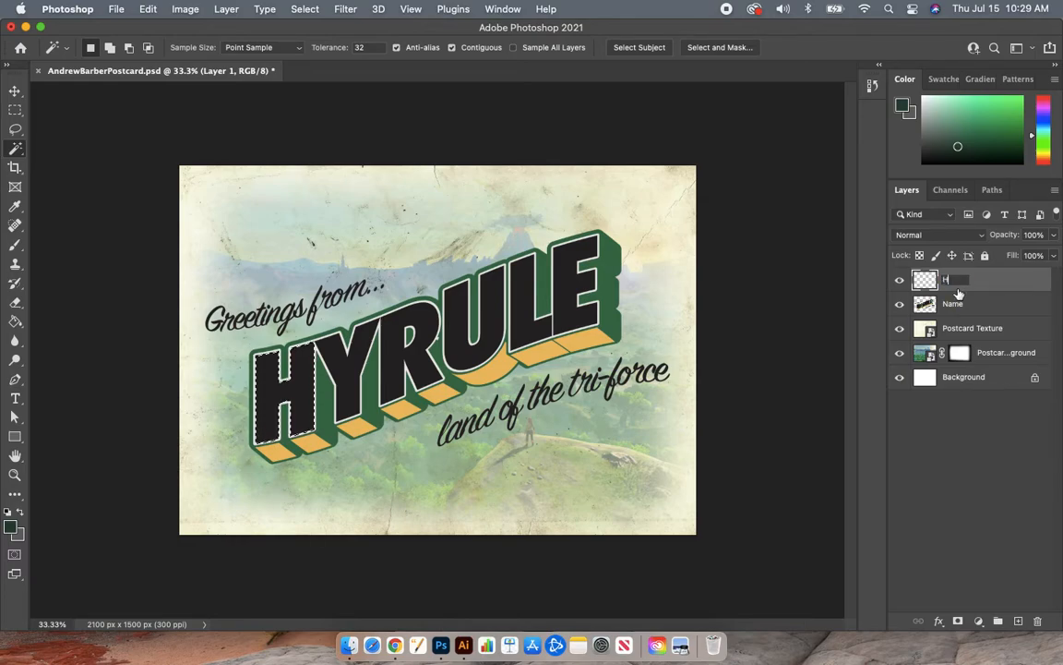
key(Return)
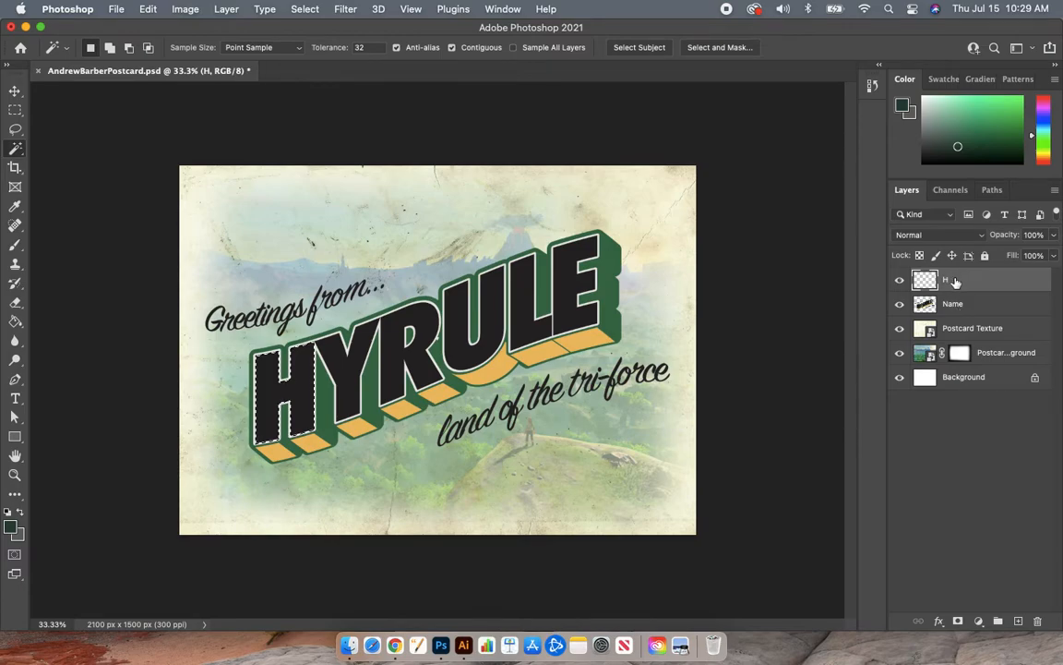
drag(955, 282, 958, 311)
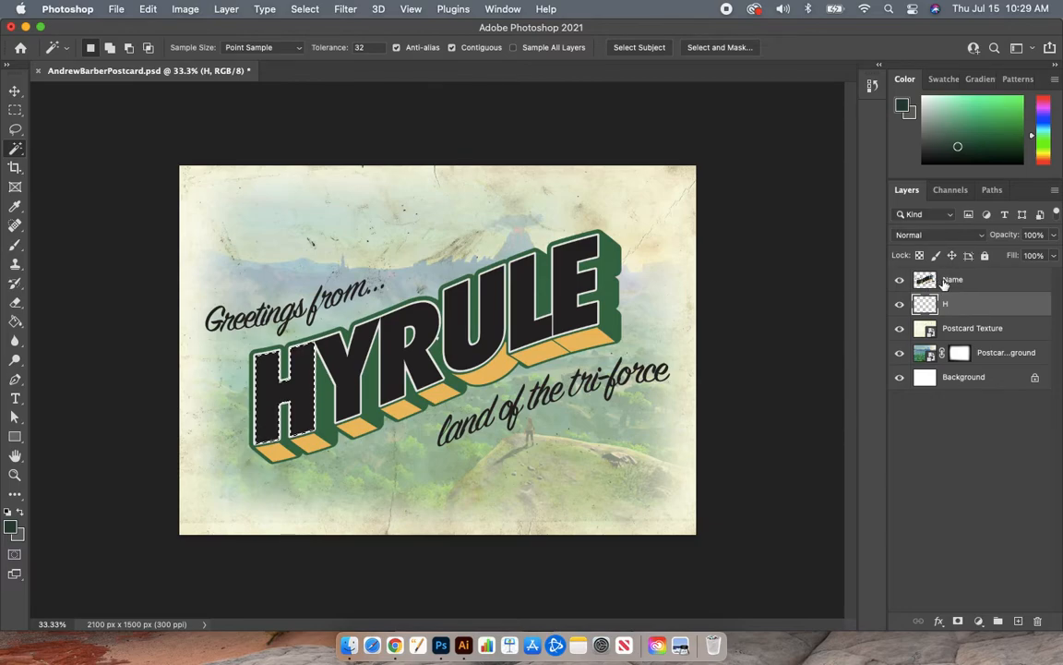
drag(943, 305, 951, 279)
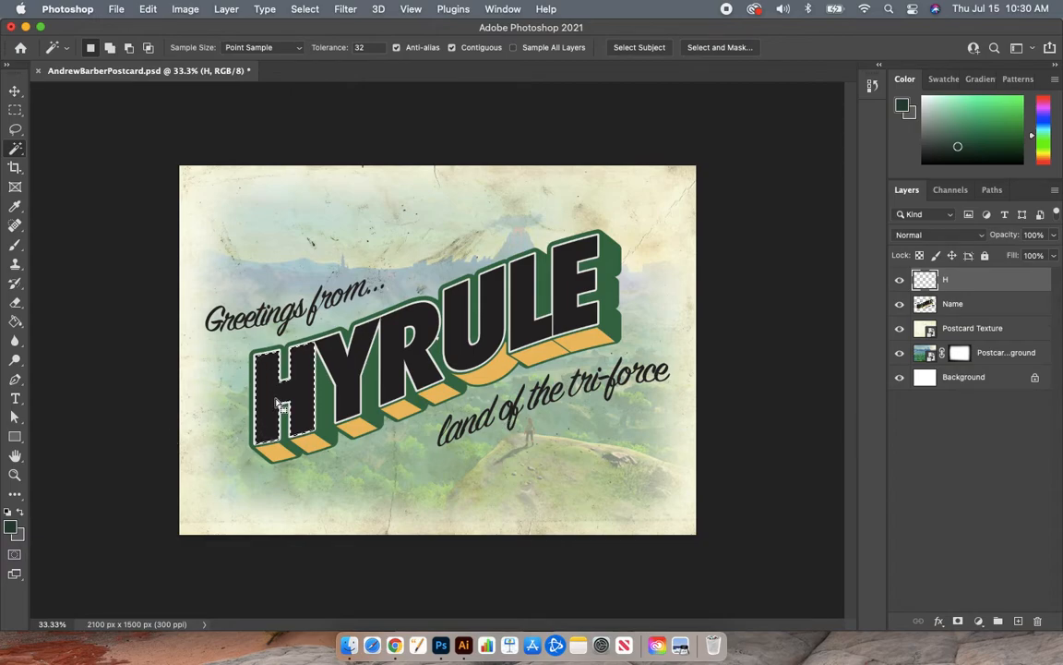
Set the foreground color to black (000000) and fill the selected H face with it on the H layer.
click(12, 530)
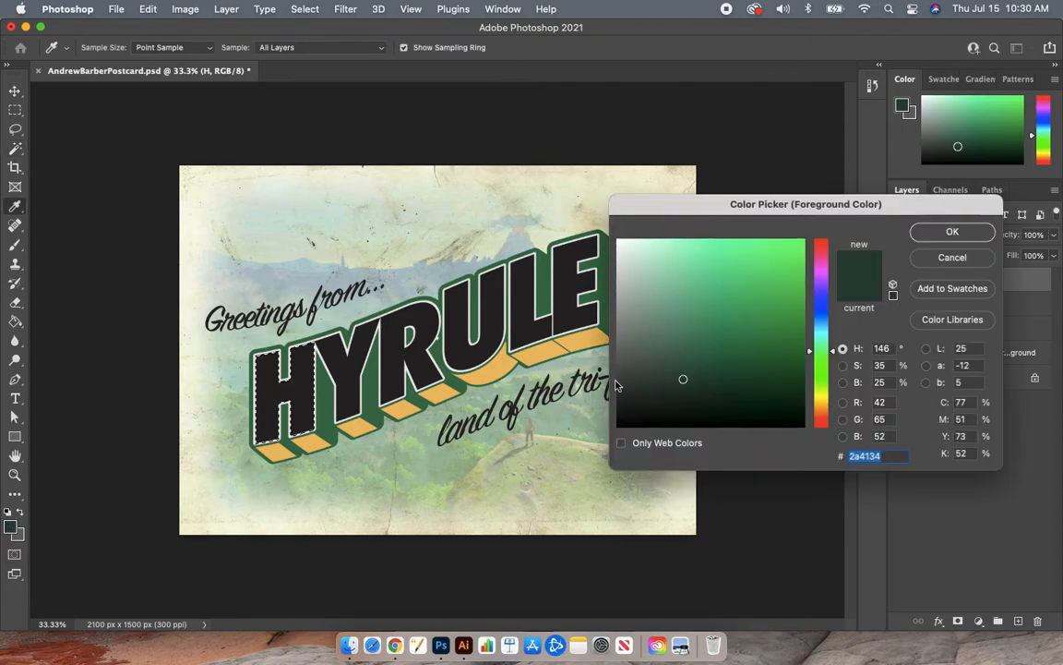
mouse_move(707, 406)
mouse_down()
mouse_move(706, 432)
mouse_move(686, 419)
mouse_move(687, 434)
mouse_up()
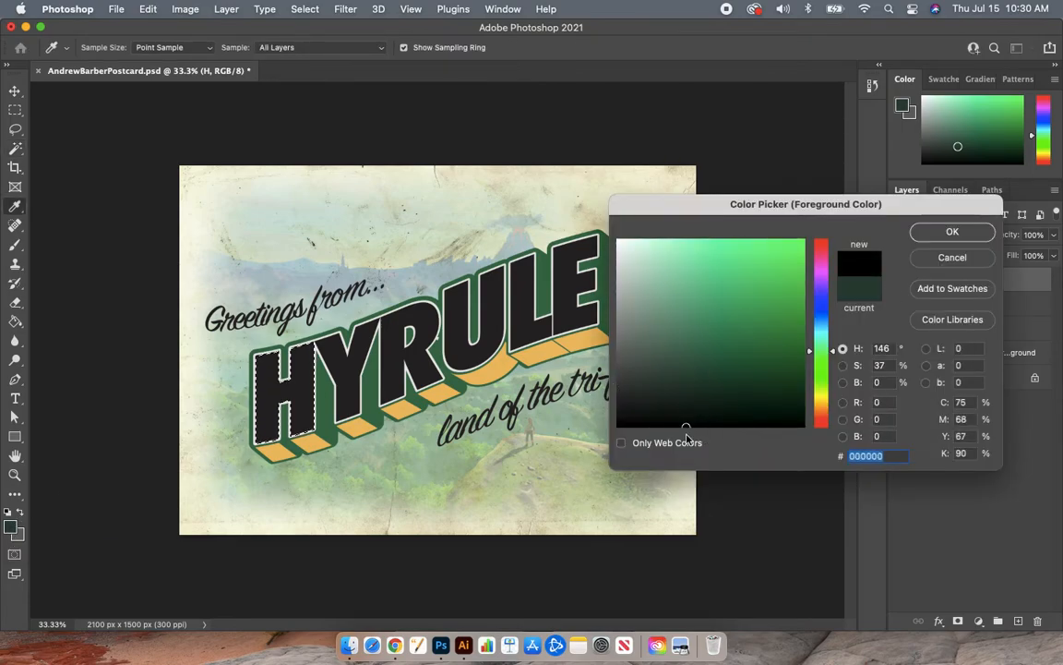
click(932, 237)
key(w)
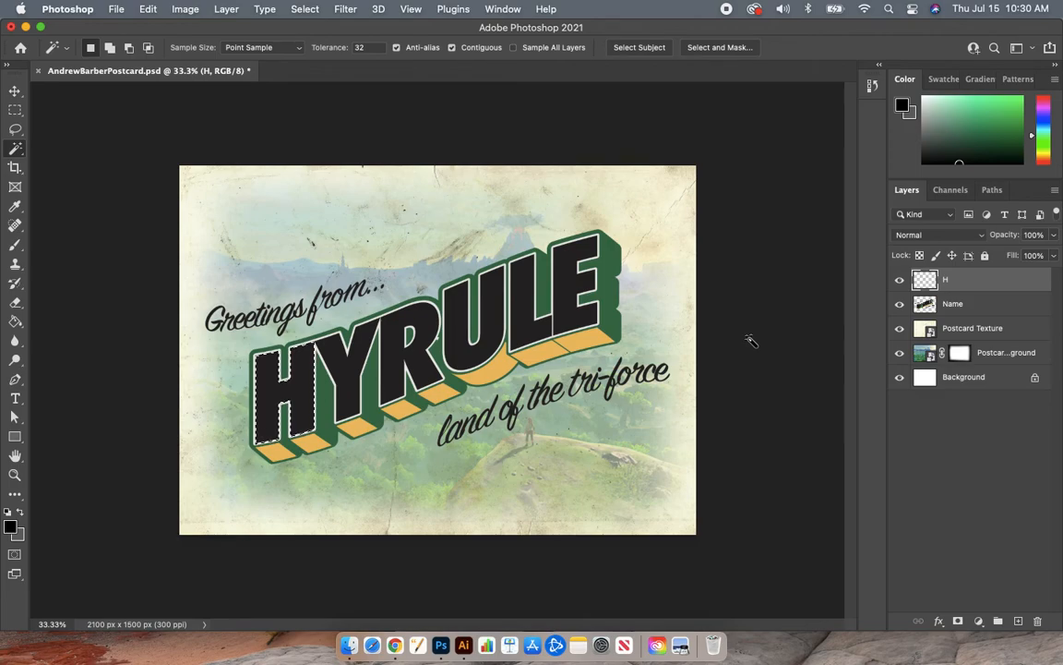
key(alt)
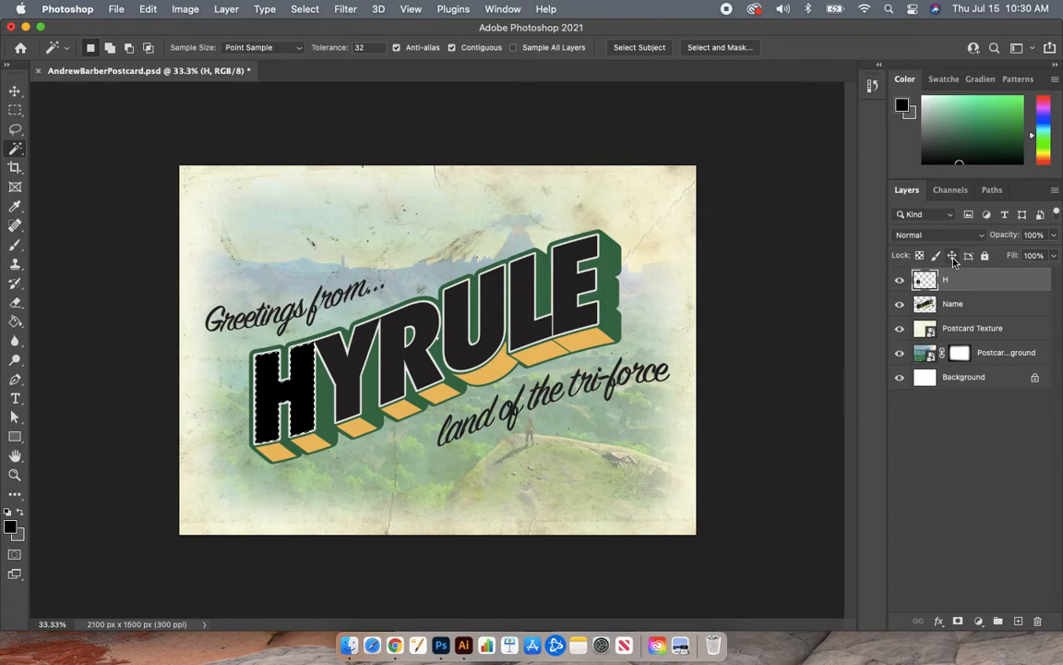
Select the face of the letter Y on the Name layer and fill it with black on a new layer named Y.
click(992, 313)
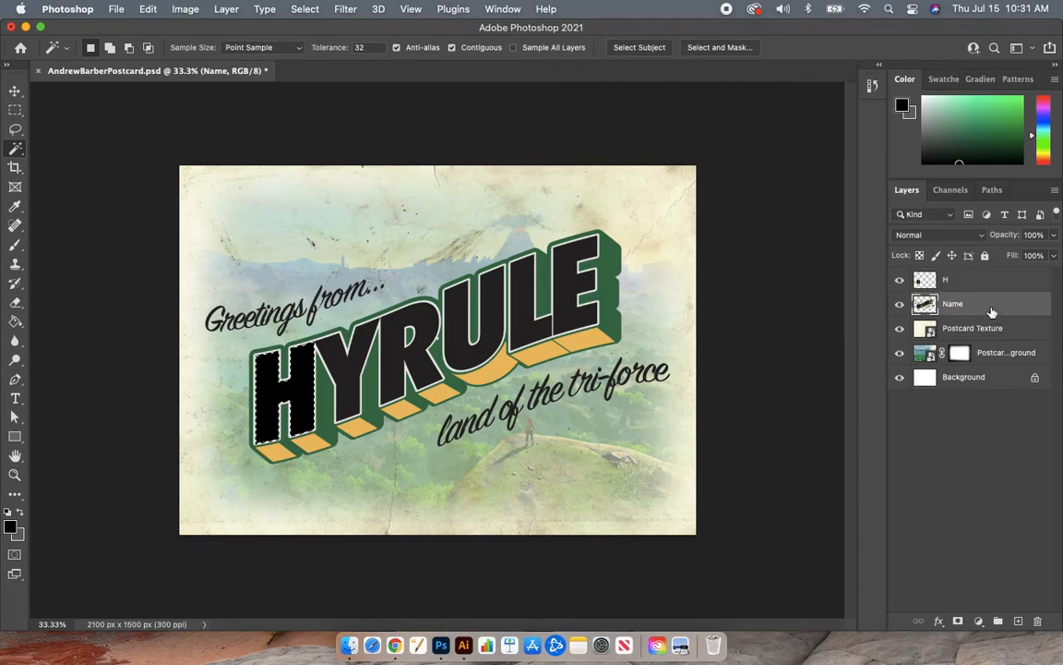
key(super+d)
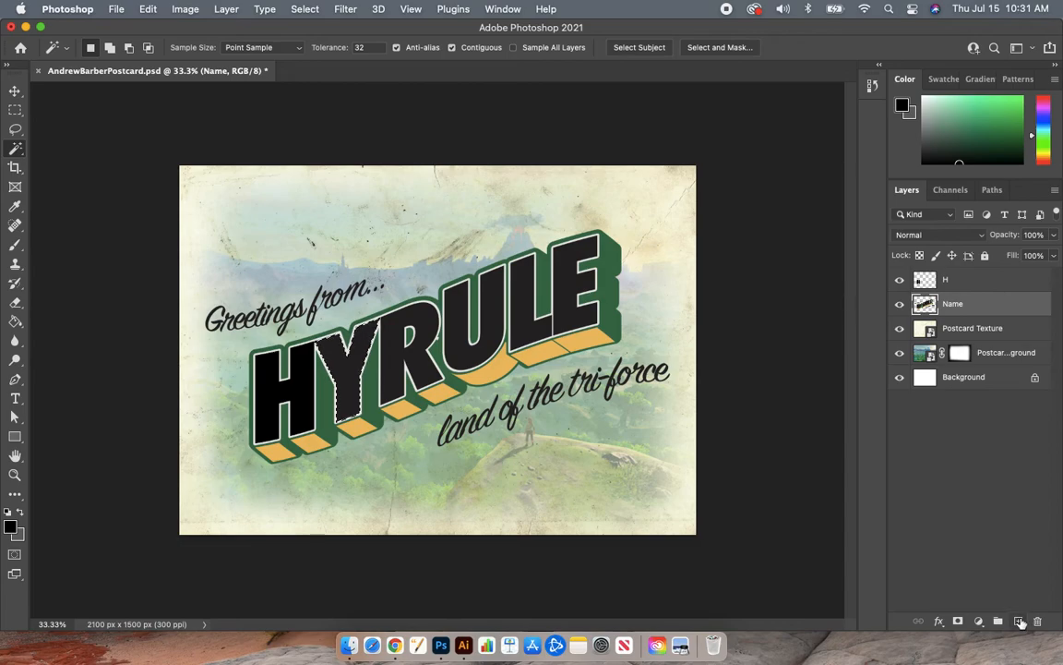
click(1020, 621)
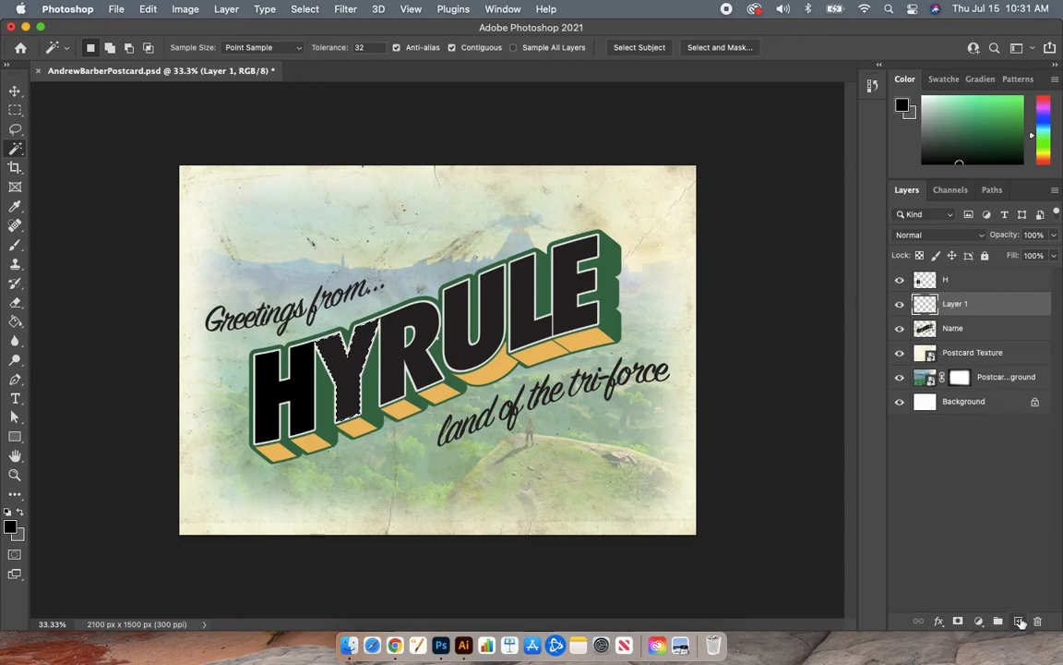
double_click(956, 305)
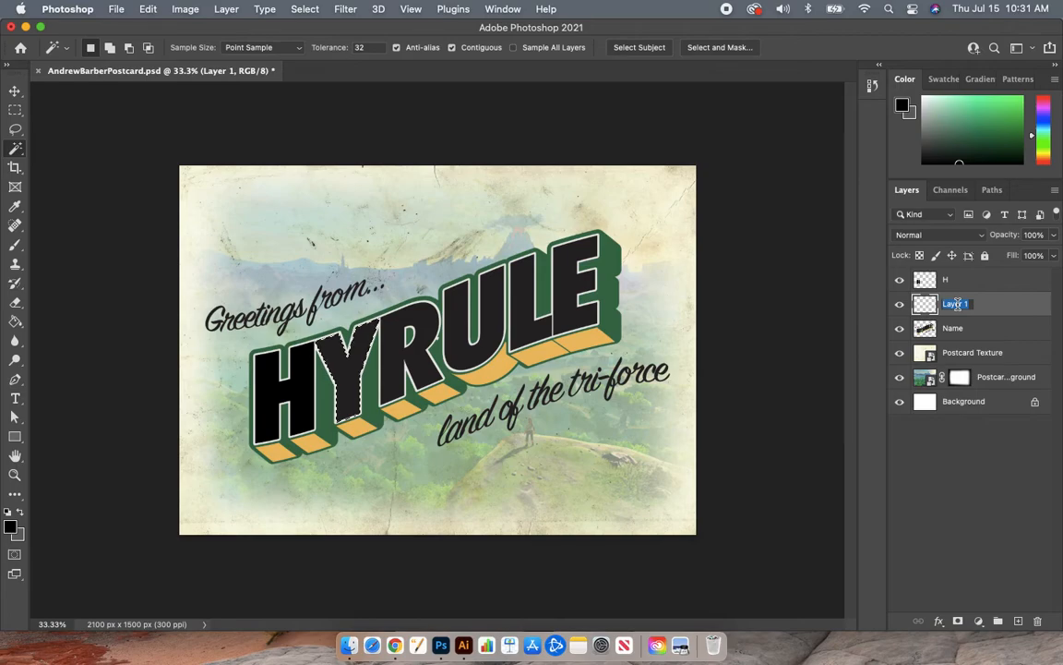
text(Y)
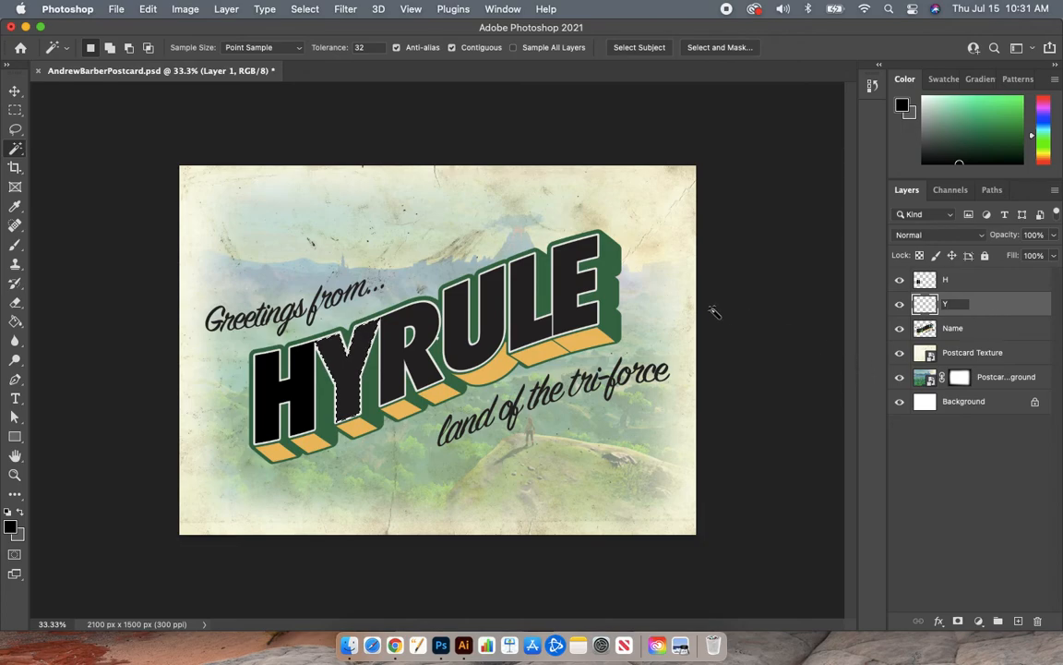
key(alt)
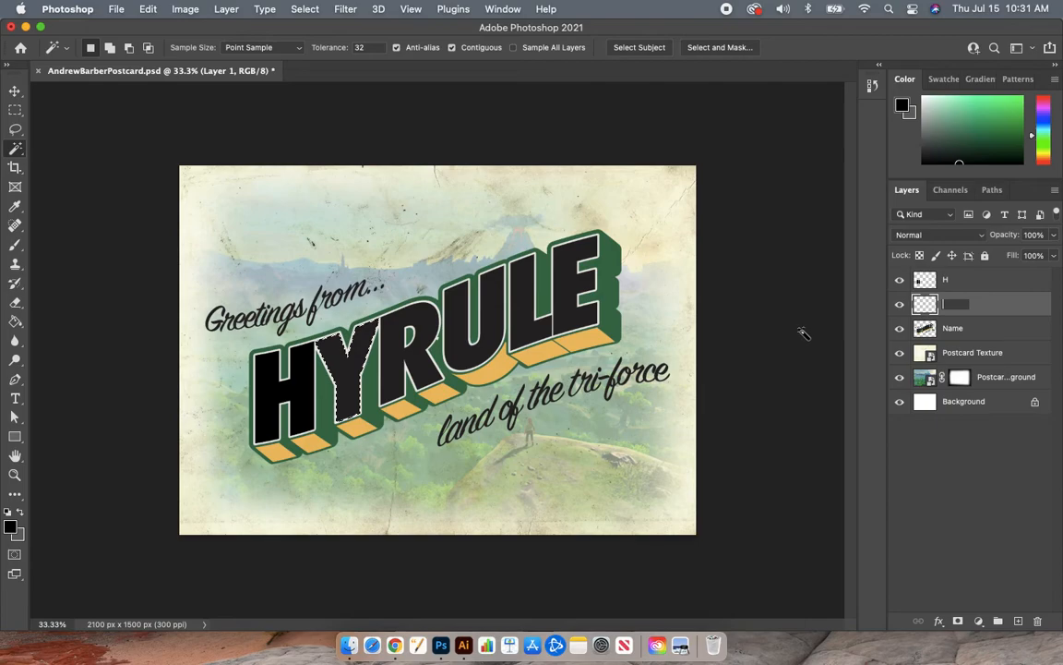
key(shift)
key(Return)
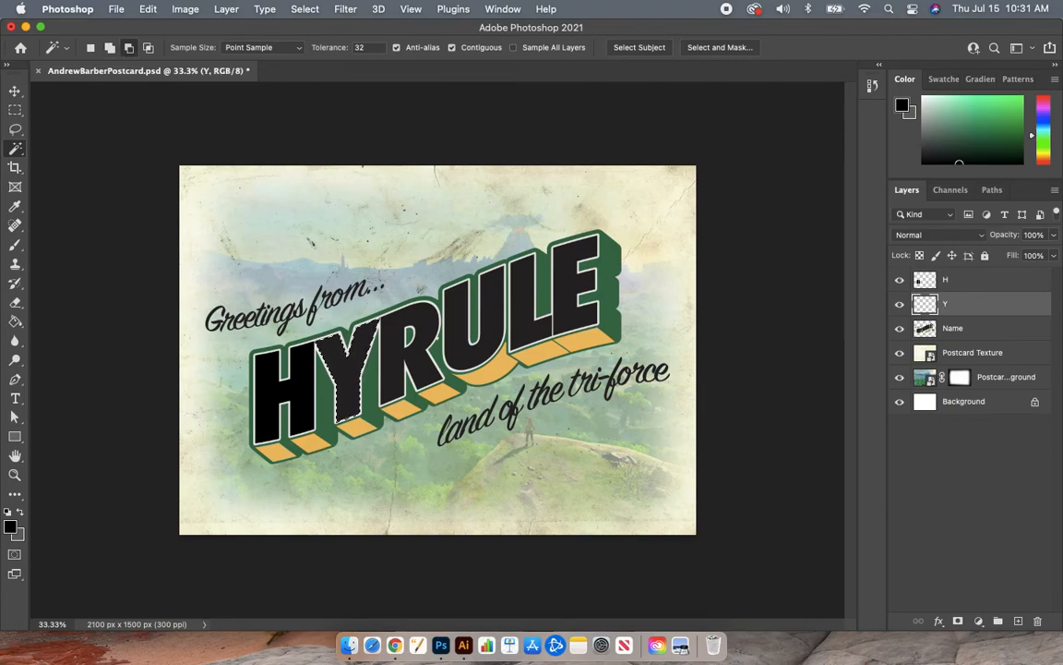
key(alt+BackSpace)
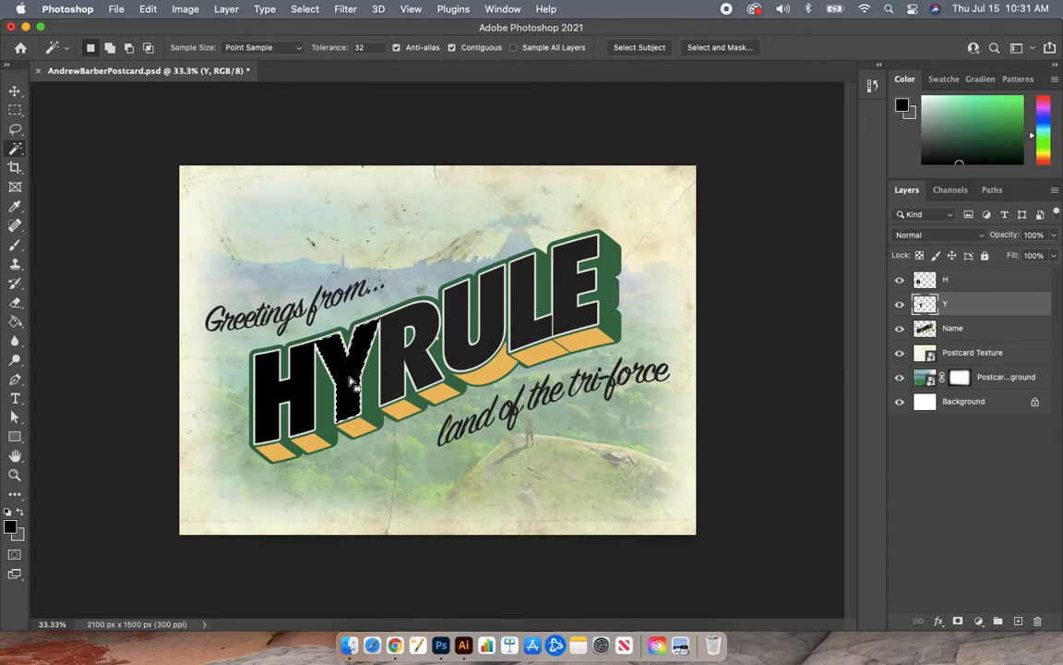
key(super+d)
Select the face of the letter R on the Name layer and fill it with black on a new layer named R.
click(971, 335)
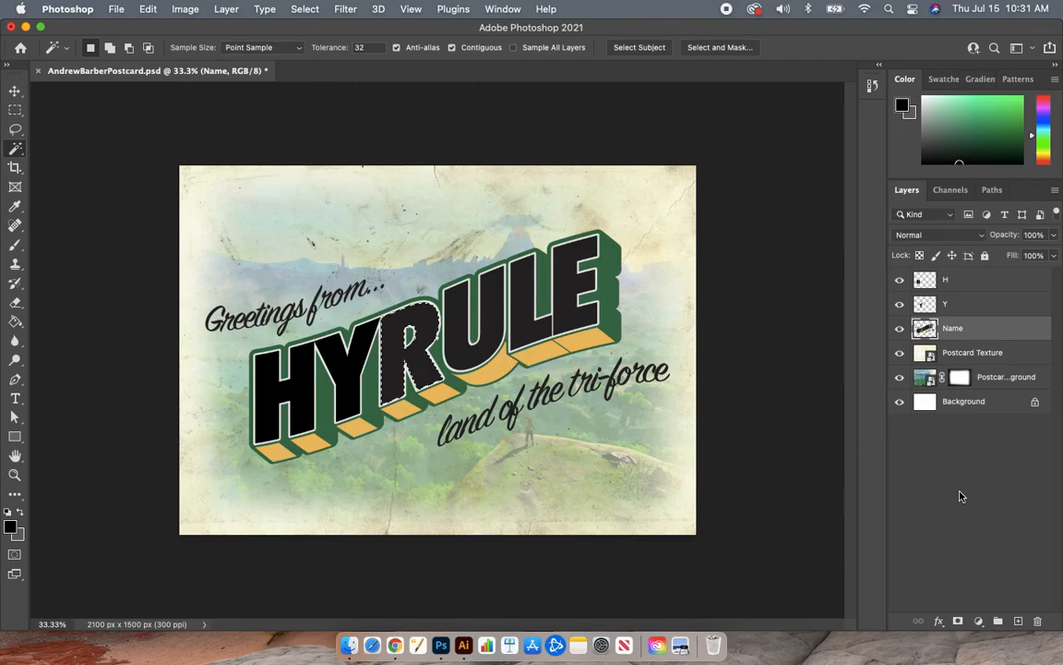
click(1019, 622)
double_click(954, 328)
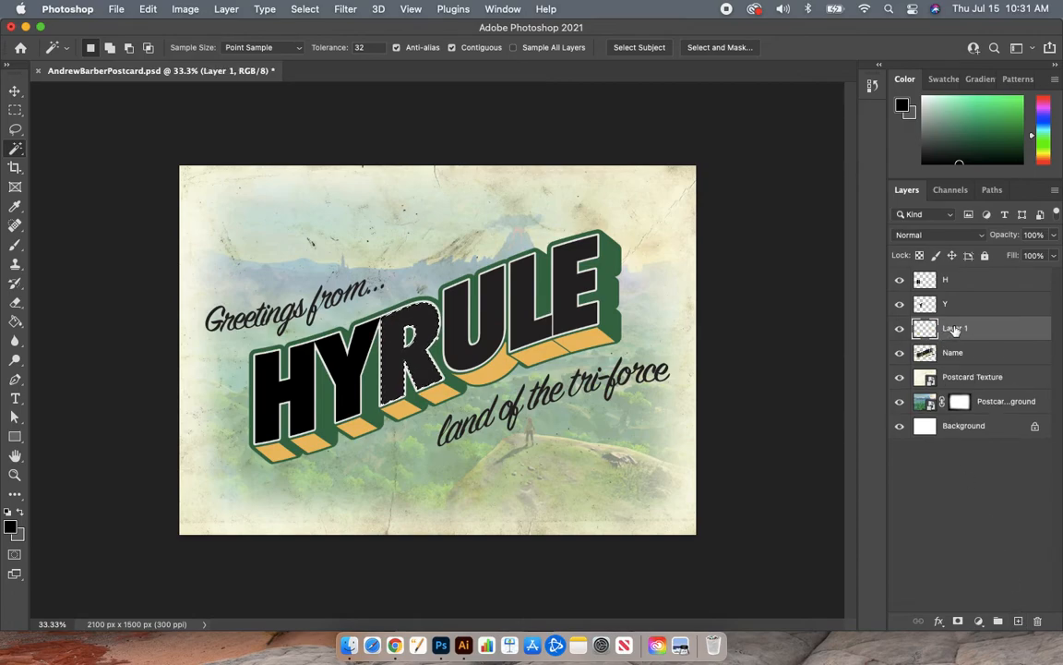
text(R)
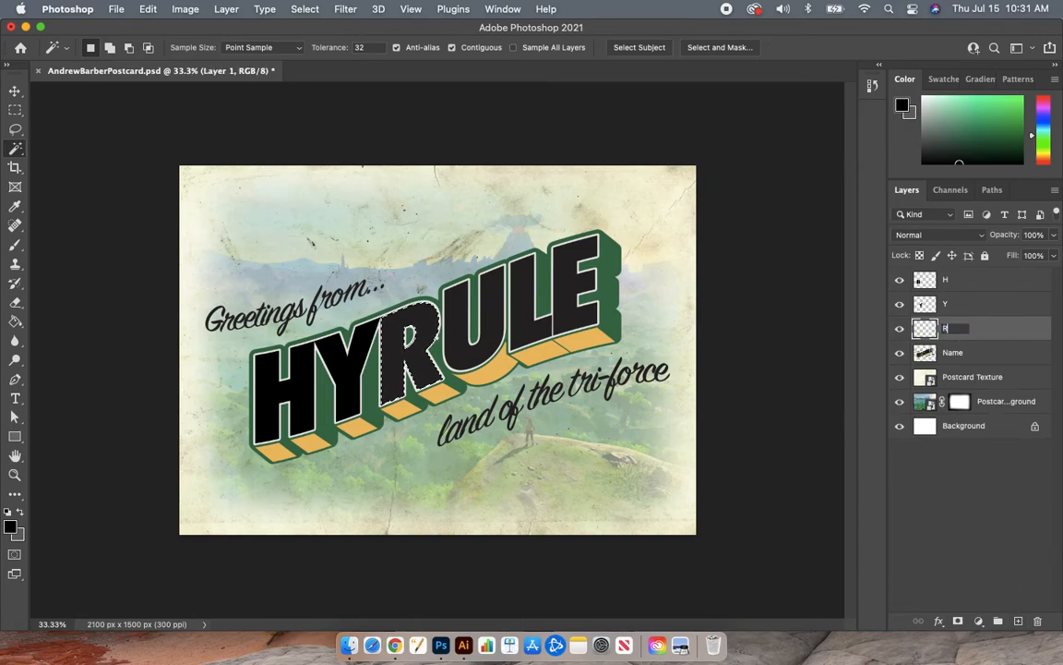
key(Return)
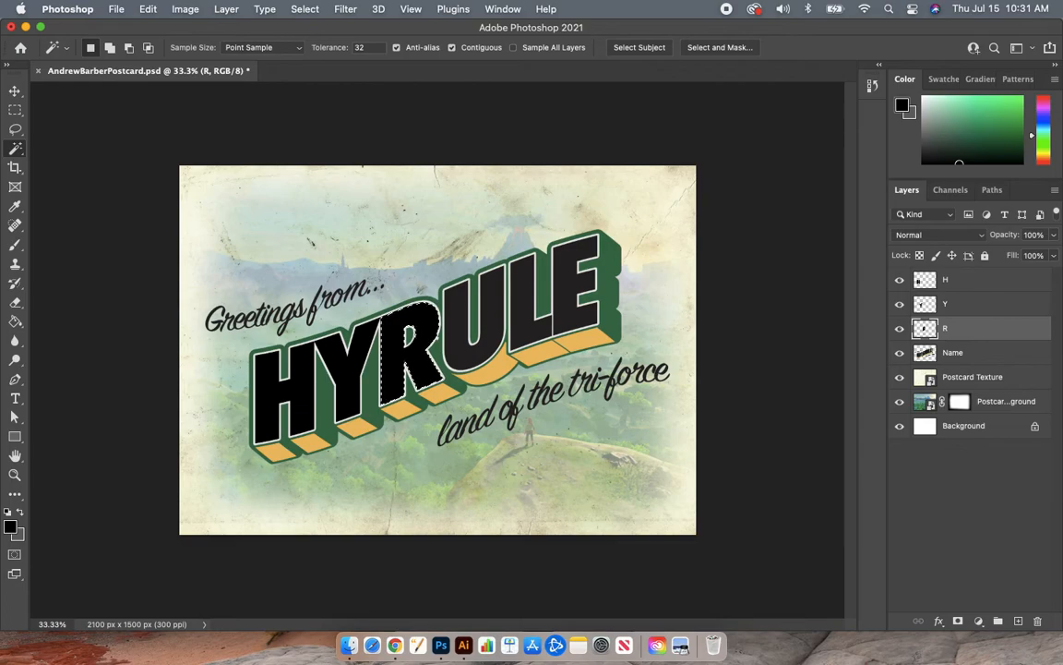
key(super+d)
Select the face of the letter U on the Name layer and fill it with black on a new layer named U.
click(983, 360)
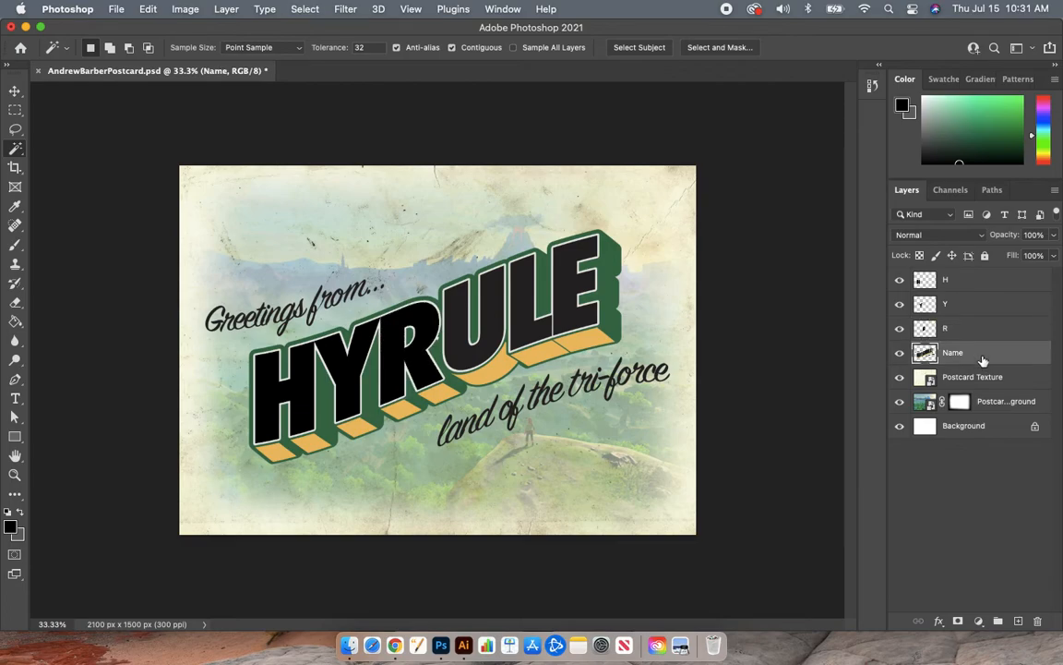
click(492, 312)
click(1018, 620)
double_click(964, 353)
text(U)
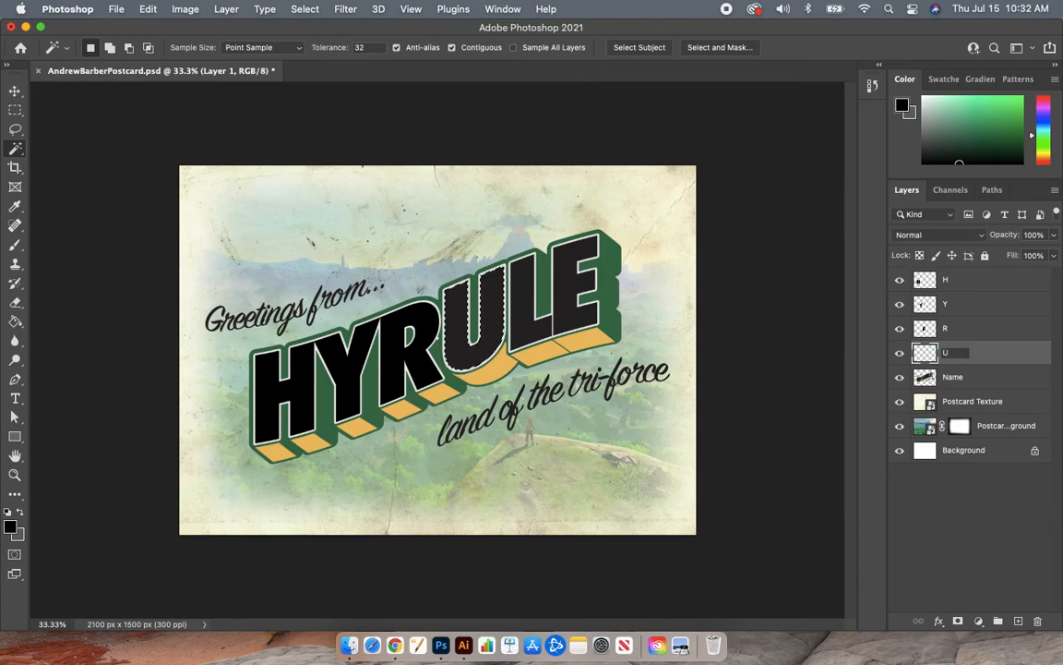
key(Return)
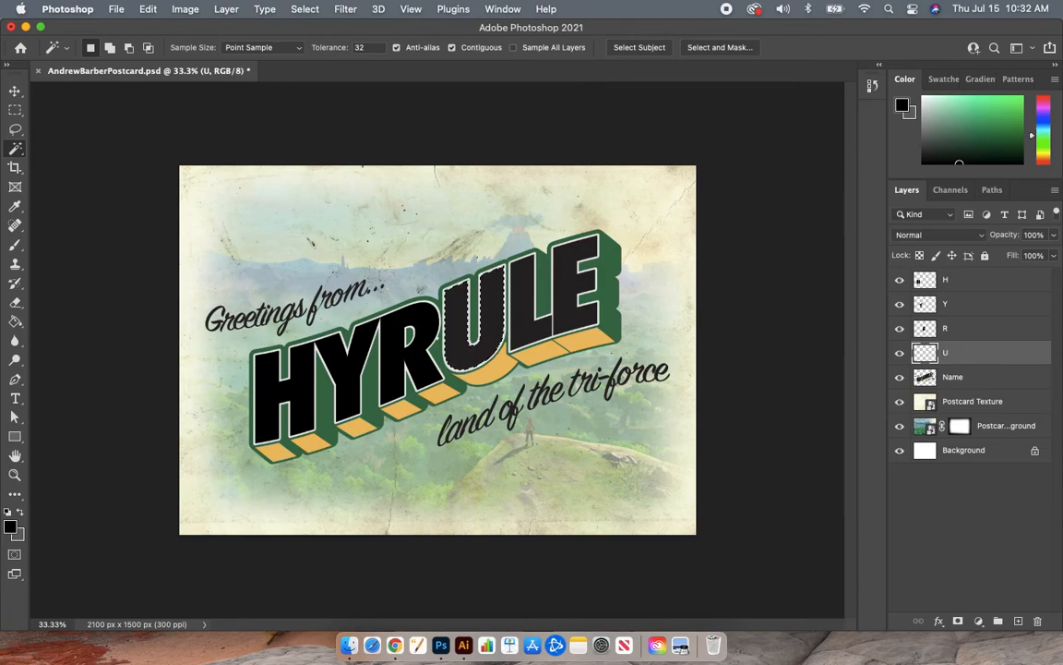
key(alt+BackSpace)
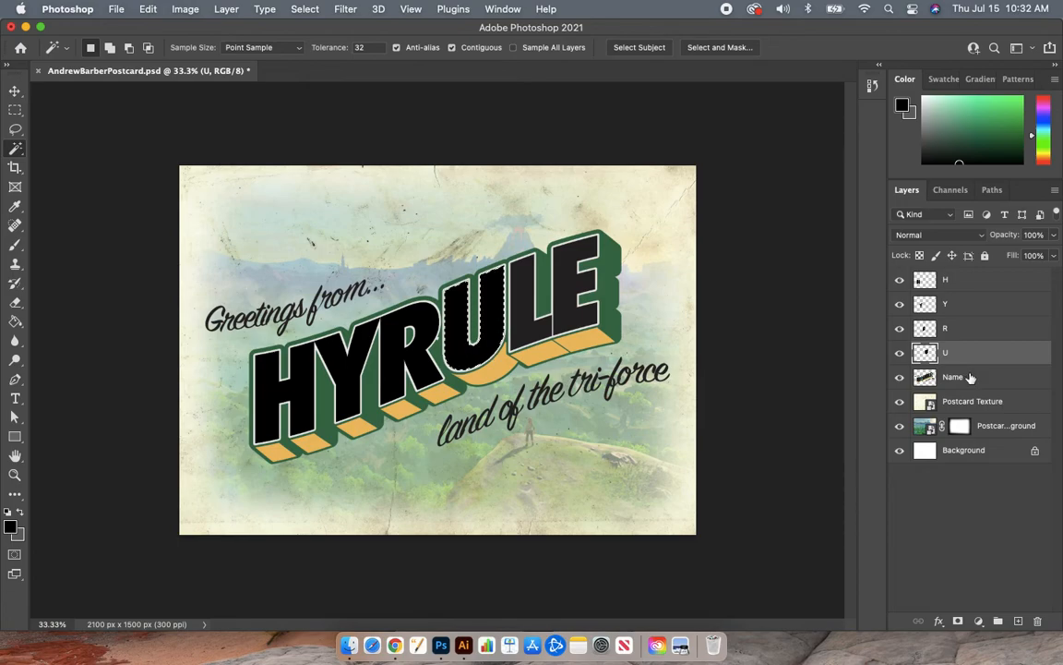
key(super+d)
Select the face of the letter L on the Name layer and fill it with black on a new layer named L.
click(968, 383)
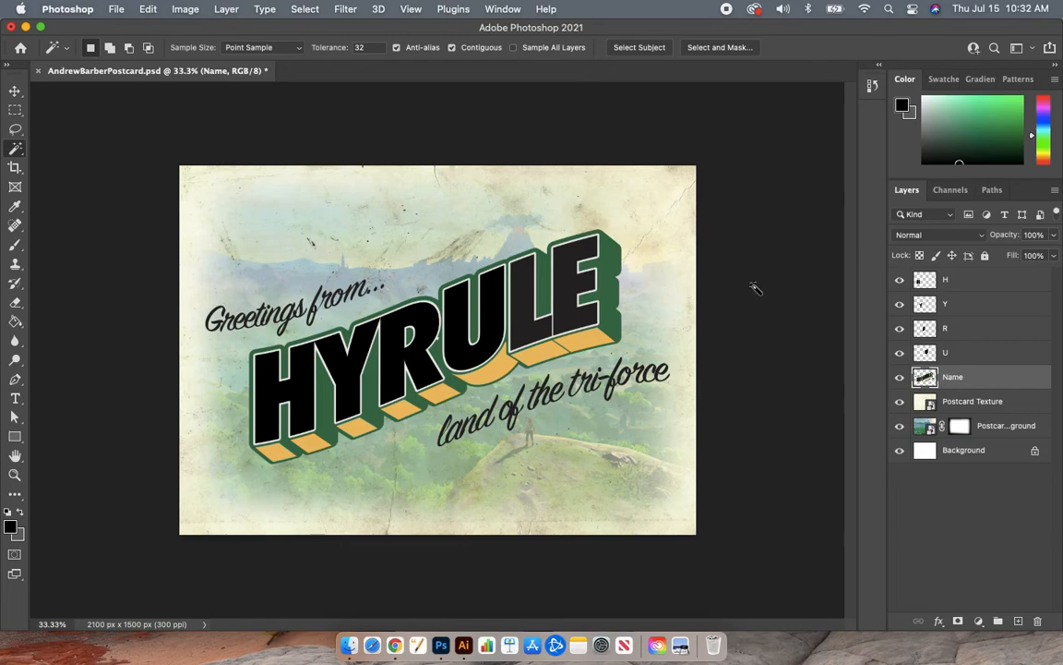
click(524, 303)
click(1019, 622)
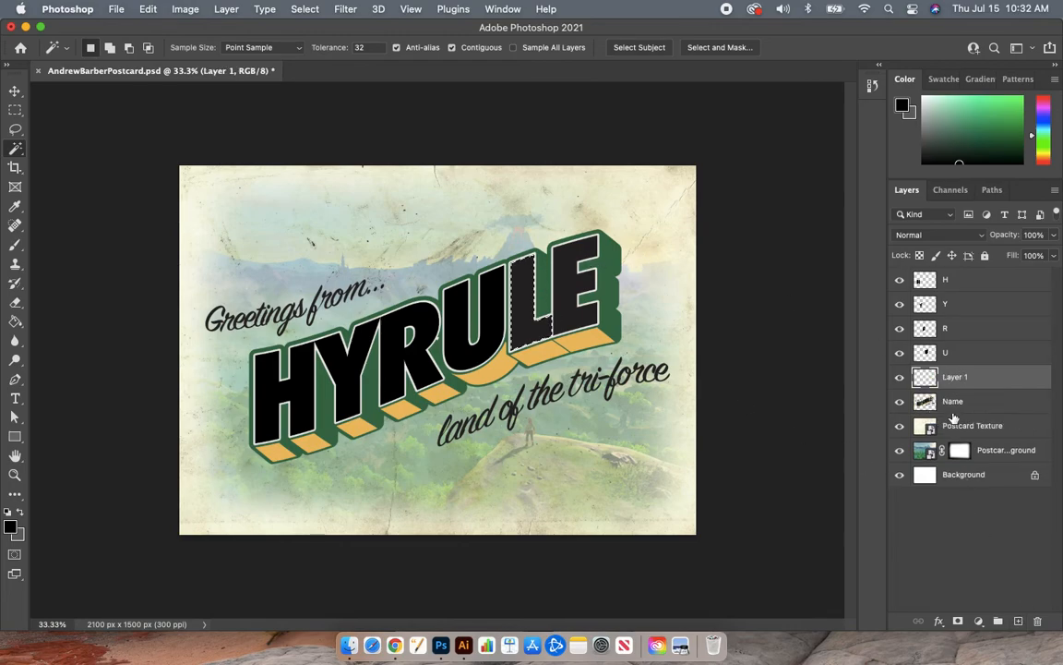
double_click(952, 378)
text(L)
key(Return)
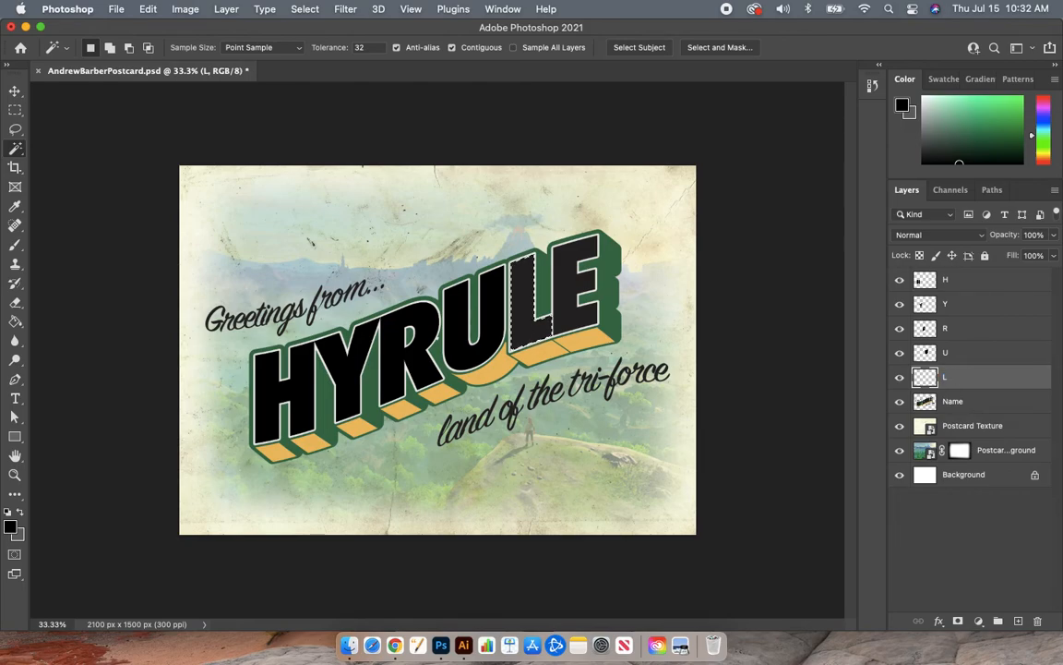
key(super+d)
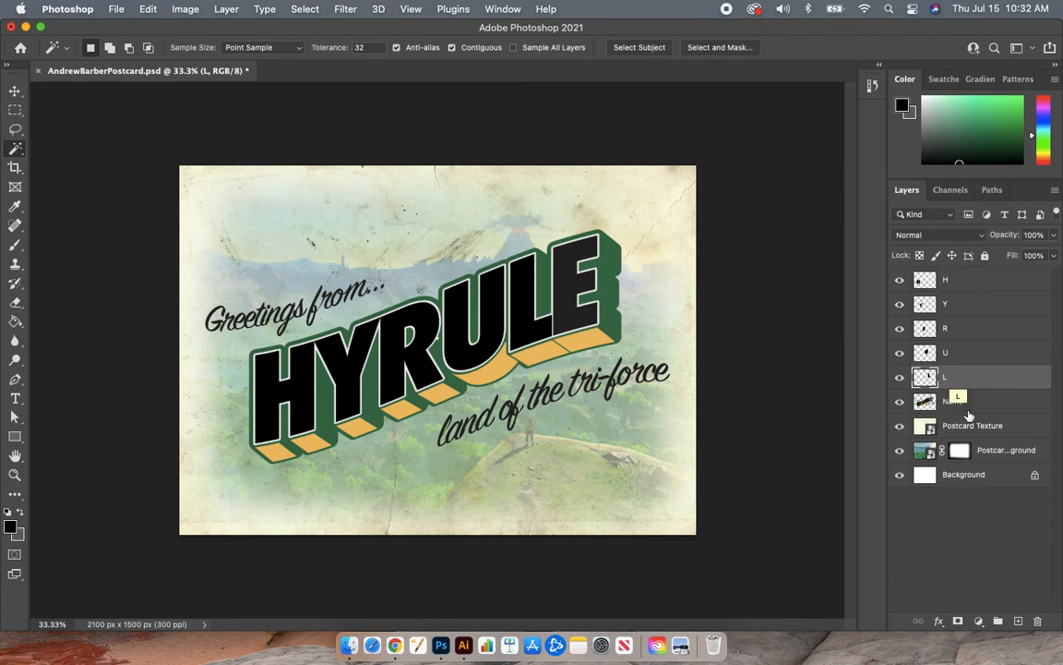
Select the face of the final letter E on the Name layer and fill it with black on a new layer named E.
click(966, 409)
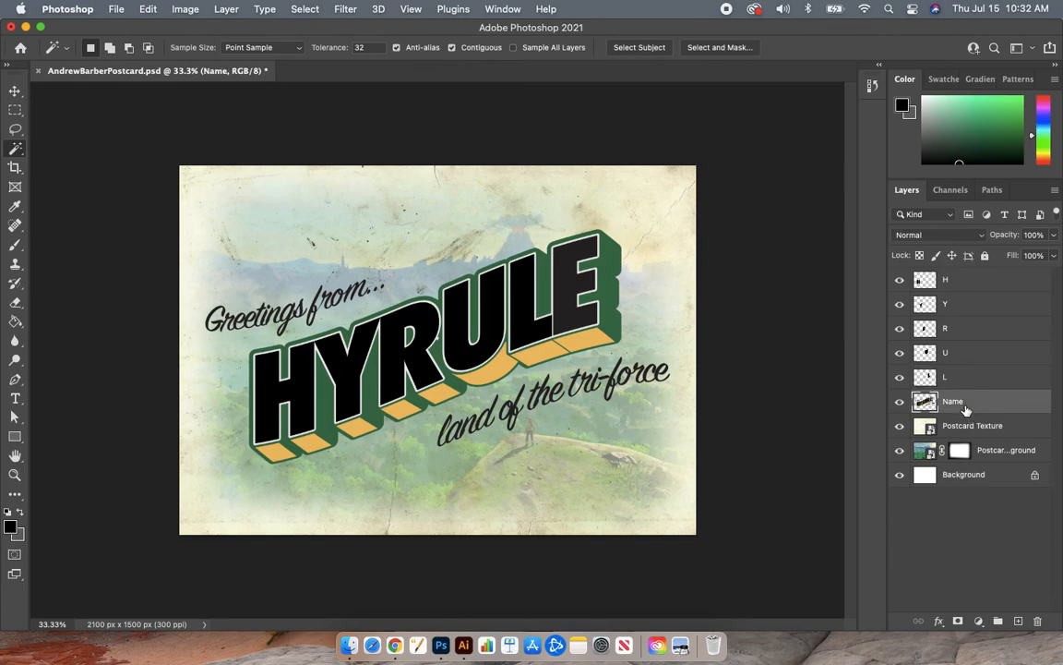
click(569, 291)
key(alt+shift+super+n)
double_click(955, 401)
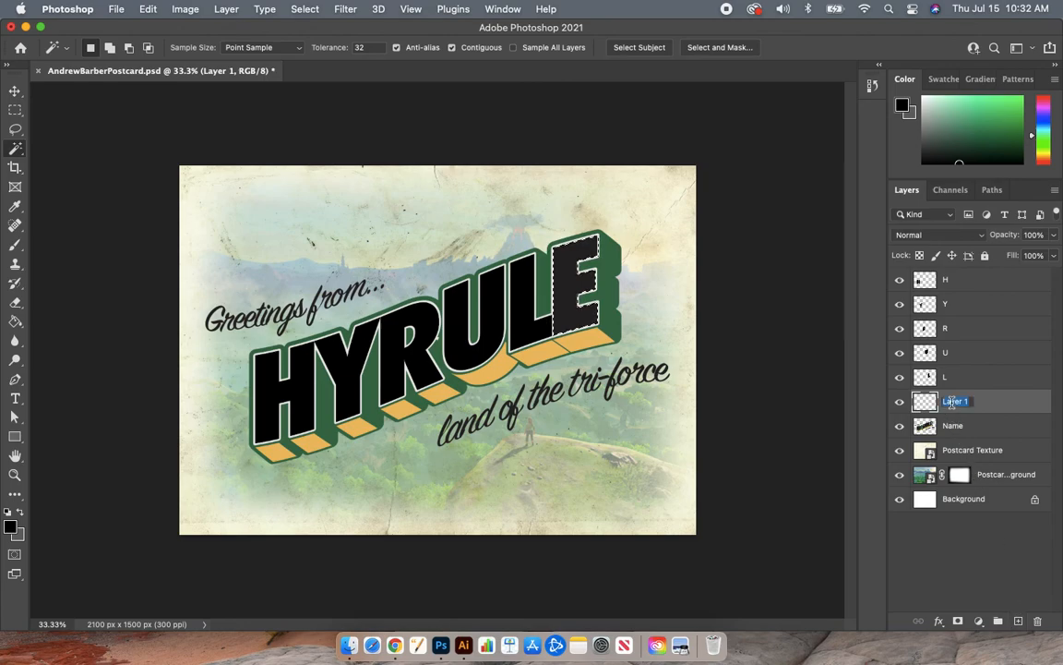
text(E)
key(Return)
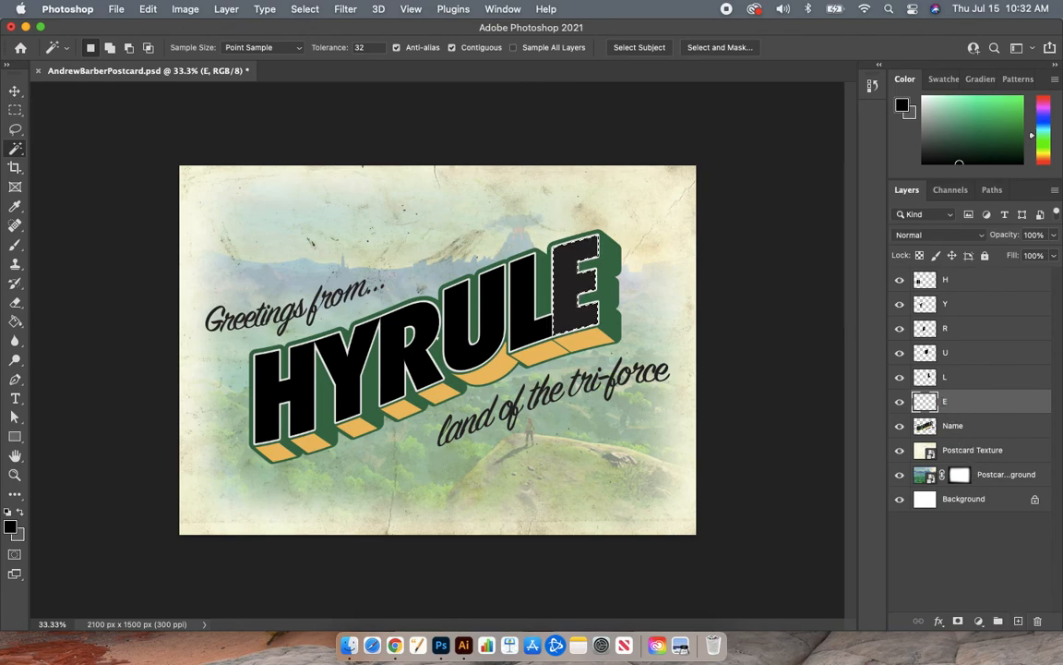
key(super+d)
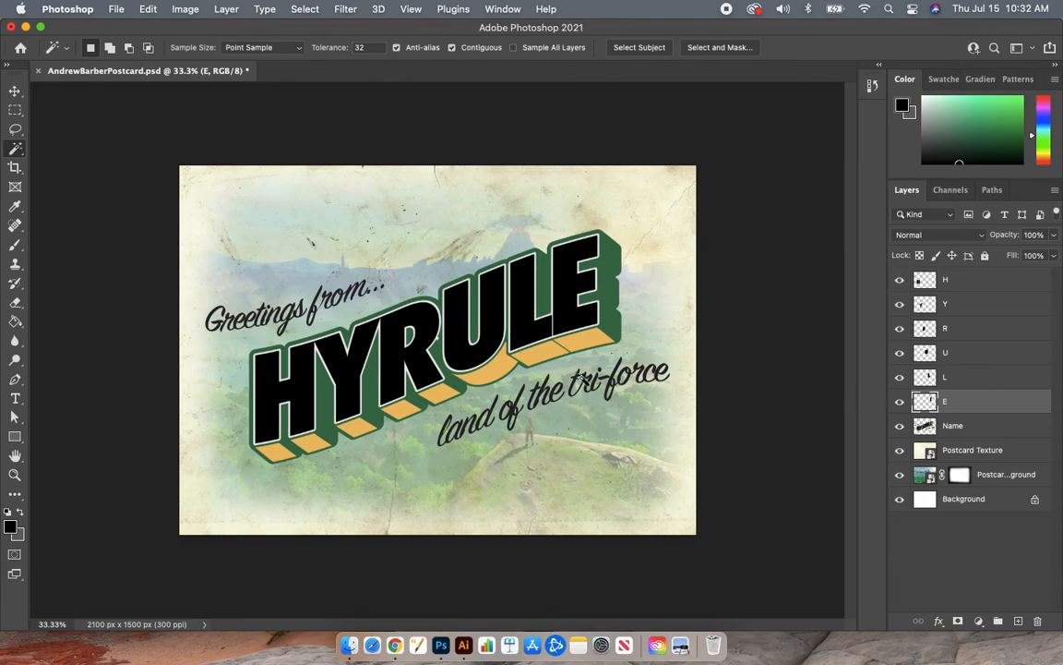
click(115, 9)
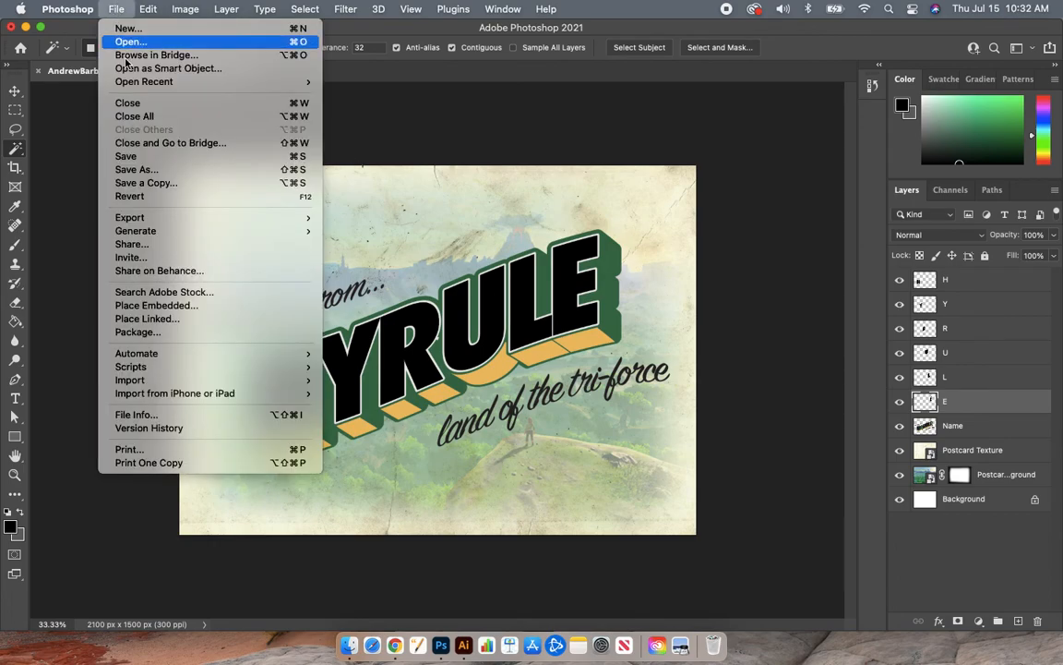
click(134, 156)
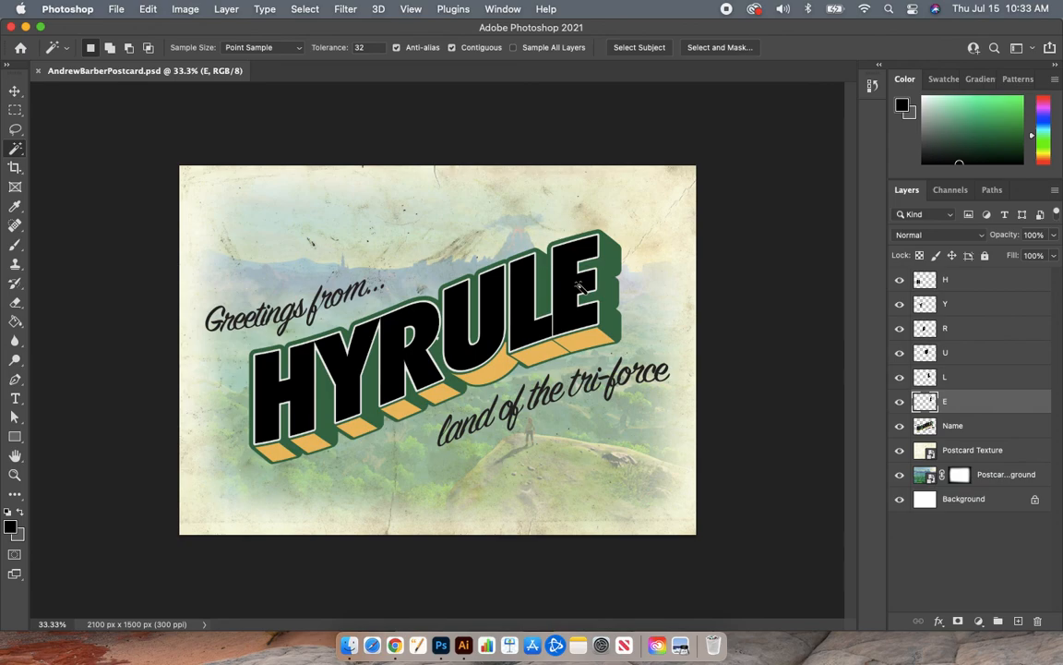
key(super+shift+5)
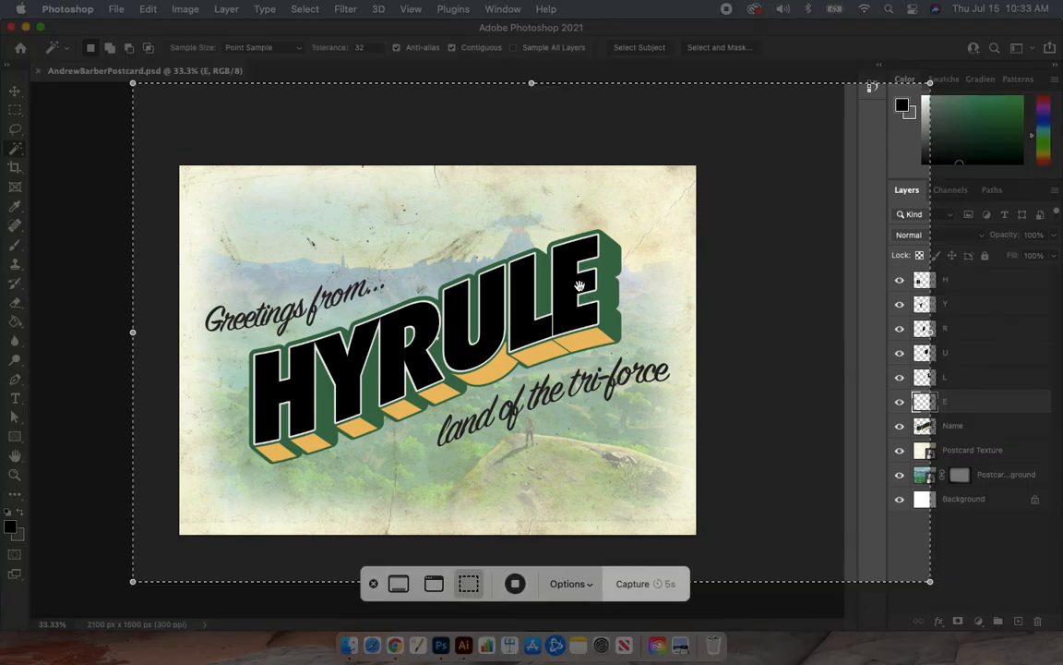